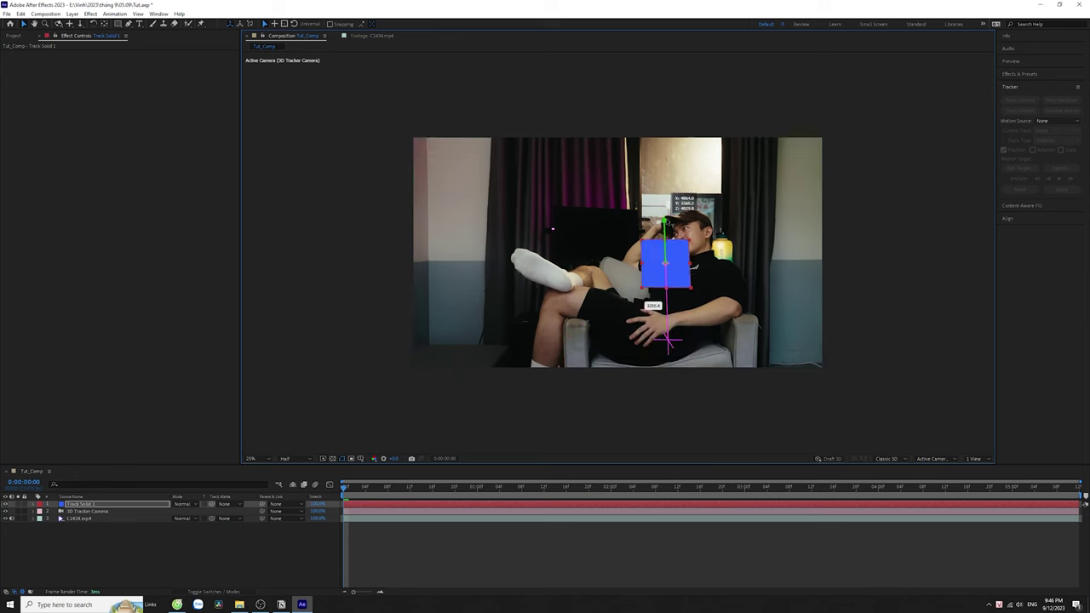
Import wanted poster.aep and add its Final Poster composition to the Tut_Comp timeline.
{"action": "key", "text": "space"}
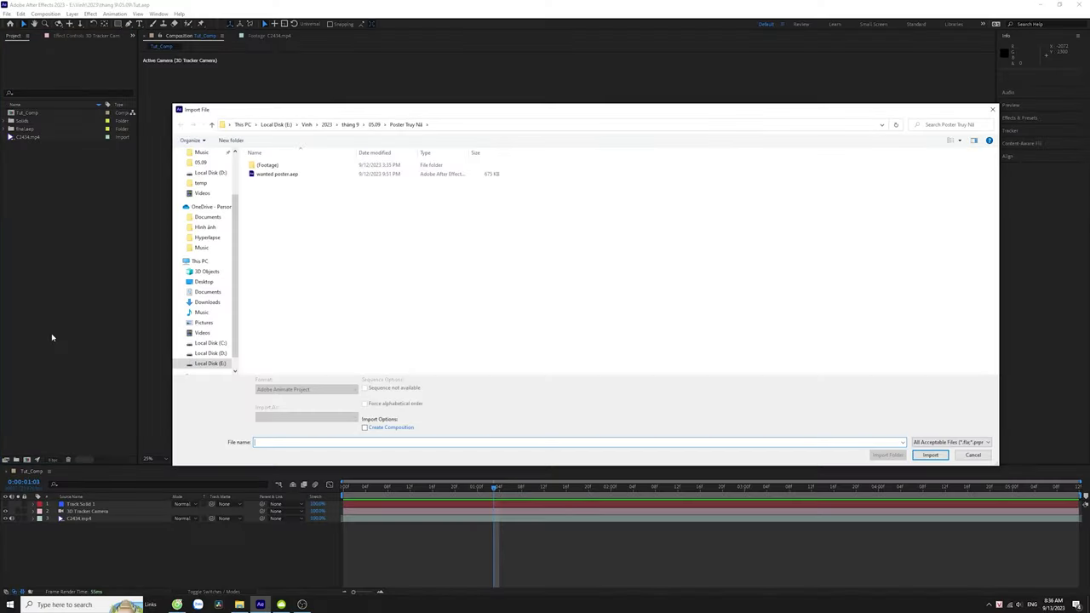
{"action": "left_click", "coordinate": [294, 175]}
{"action": "left_click", "coordinate": [931, 456]}
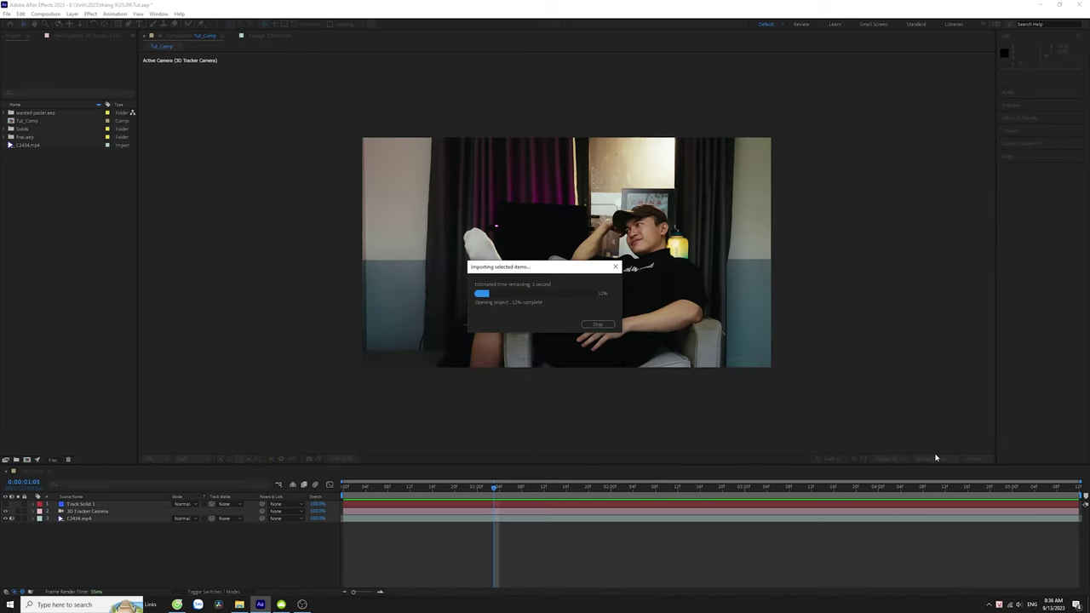
{"action": "left_click", "coordinate": [42, 154]}
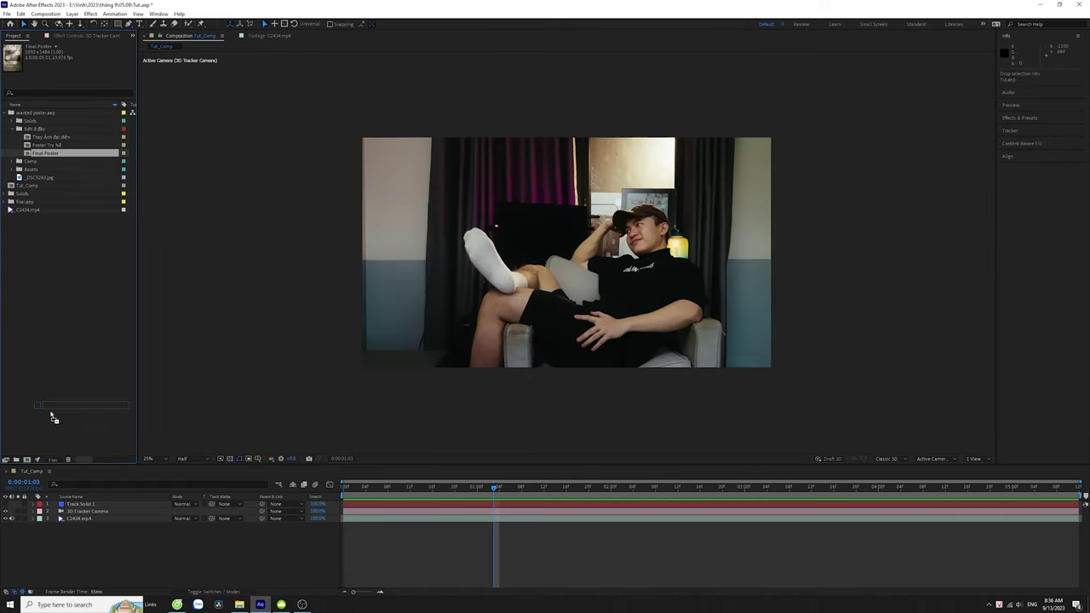
{"action": "left_click_drag", "start_coordinate": [51, 417], "coordinate": [52, 502]}
Copy the Belly Icon and 5,000,000,000 layers from the Poster Try Nã composition into Tut_Comp.
{"action": "double_click", "coordinate": [46, 144]}
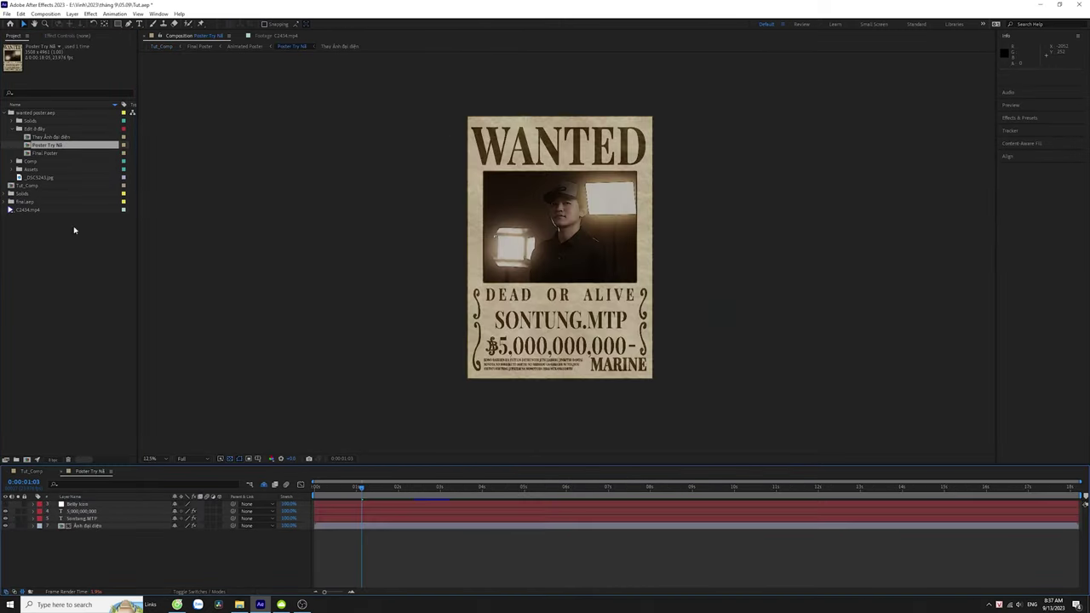
{"action": "left_click", "coordinate": [84, 506]}
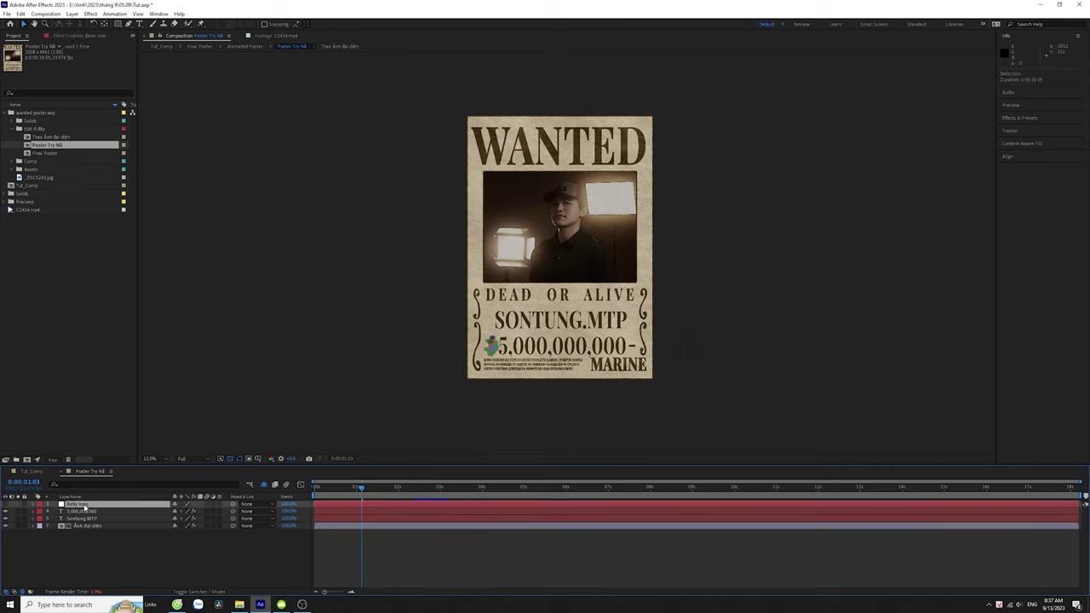
{"action": "left_click", "coordinate": [93, 512], "text": "shift"}
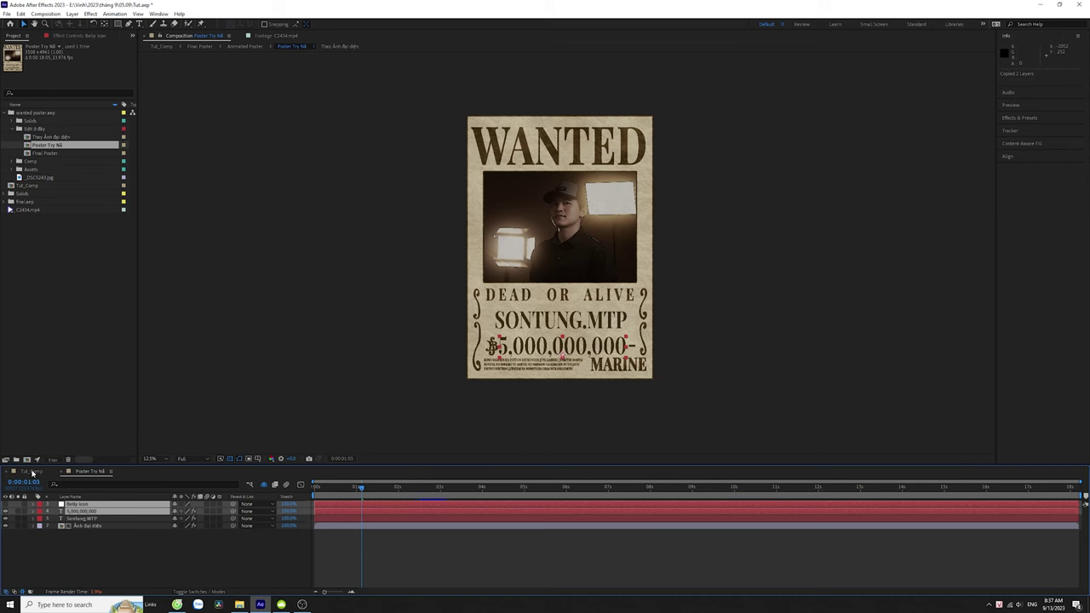
{"action": "left_click", "coordinate": [33, 474]}
{"action": "key", "text": "ctrl+v"}
Scale the copied bounty text and belly icon to 30% and align them with the poster's bounty line, with the icon layer shown.
{"action": "scroll", "coordinate": [538, 347], "scroll_direction": "up", "scroll_amount": 5}
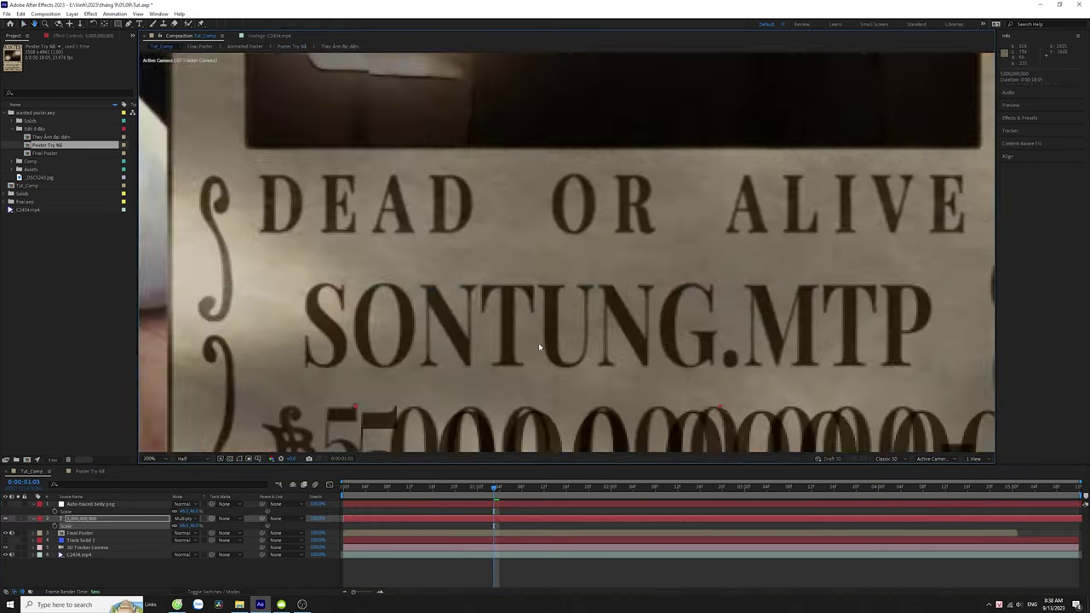
{"action": "scroll", "coordinate": [538, 347], "scroll_direction": "down", "scroll_amount": 1}
{"action": "left_click_drag", "start_coordinate": [186, 526], "coordinate": [190, 511]}
{"action": "left_click", "coordinate": [90, 504]}
{"action": "left_click", "coordinate": [5, 504]}
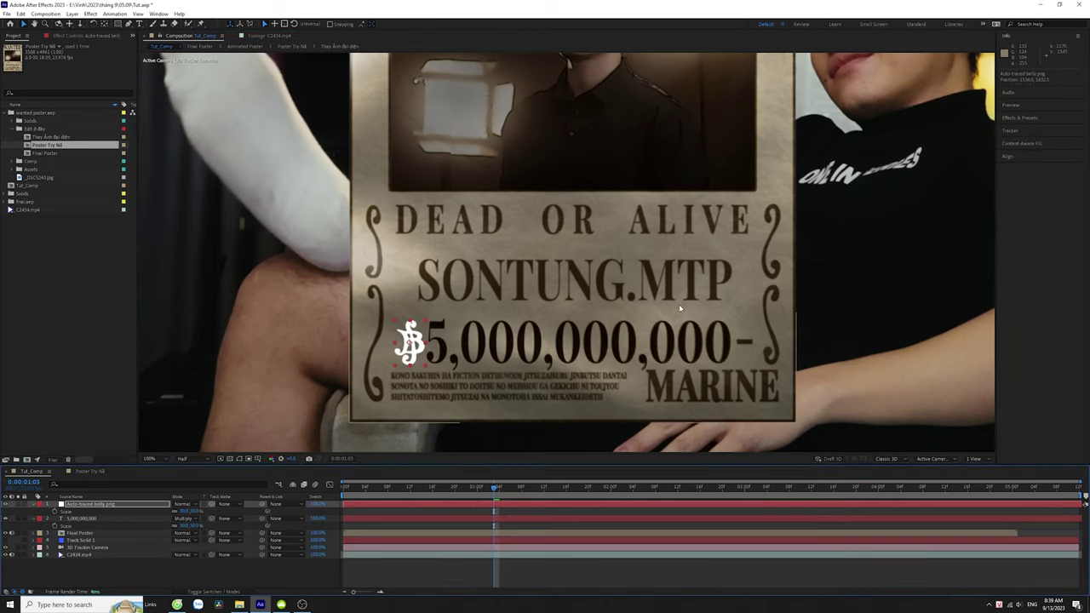
{"action": "scroll", "coordinate": [679, 304], "scroll_direction": "down", "scroll_amount": 2}
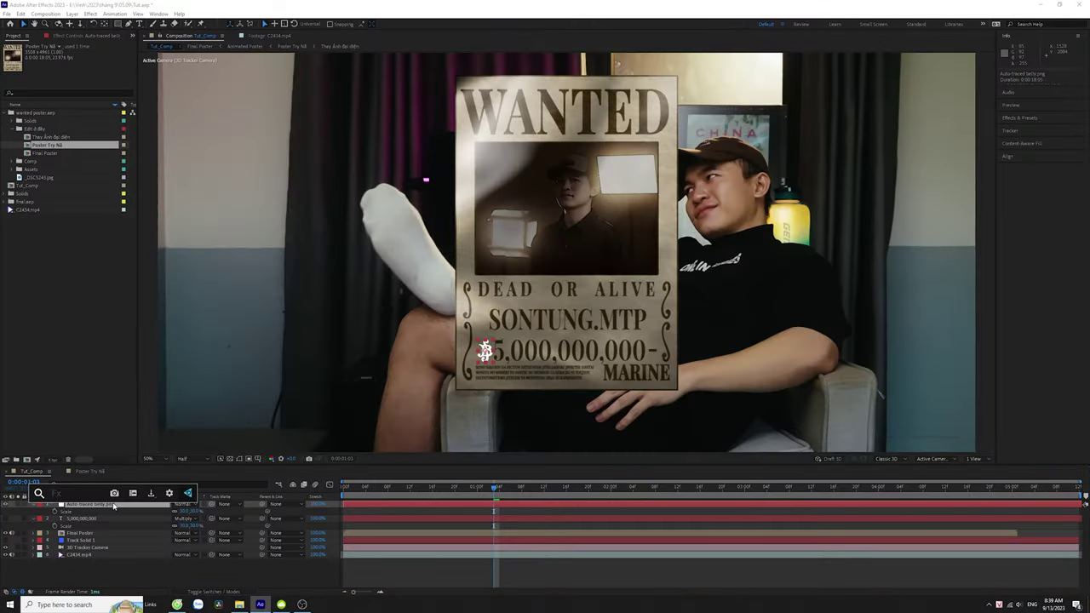
Apply the Saber effect to the belly icon layer and set its core type to Layer Masks.
{"action": "type", "text": "saber"}
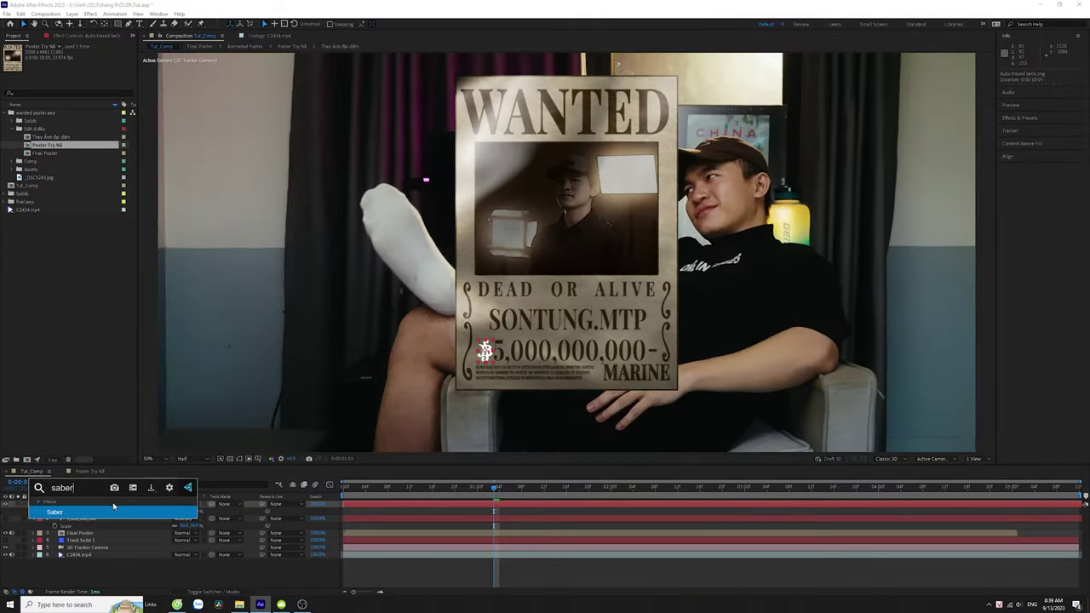
{"action": "key", "text": "Return"}
{"action": "left_click", "coordinate": [12, 126]}
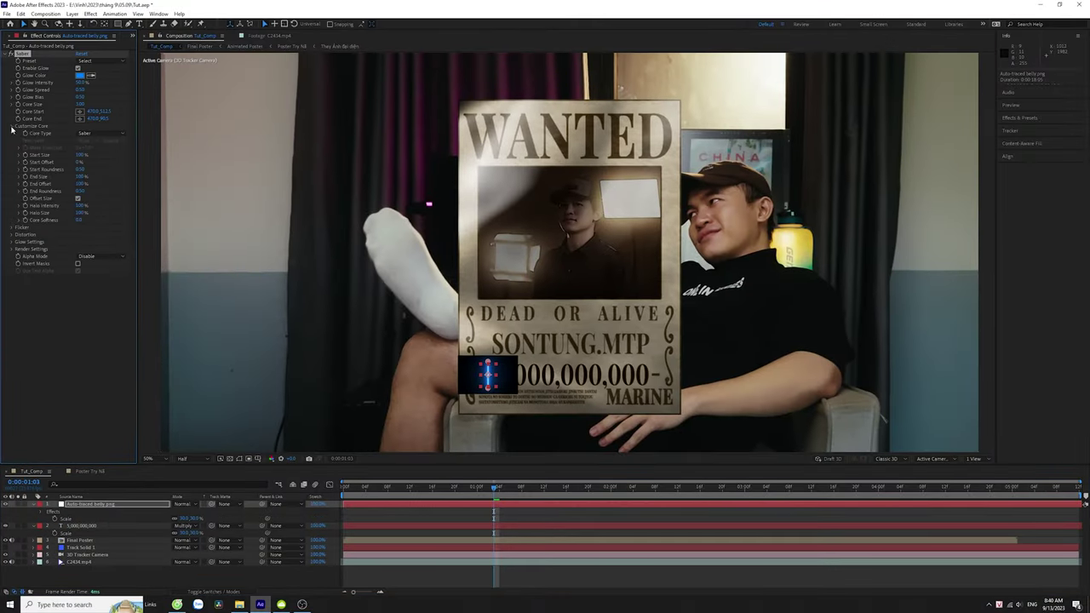
{"action": "left_click", "coordinate": [113, 134]}
{"action": "left_click", "coordinate": [106, 152]}
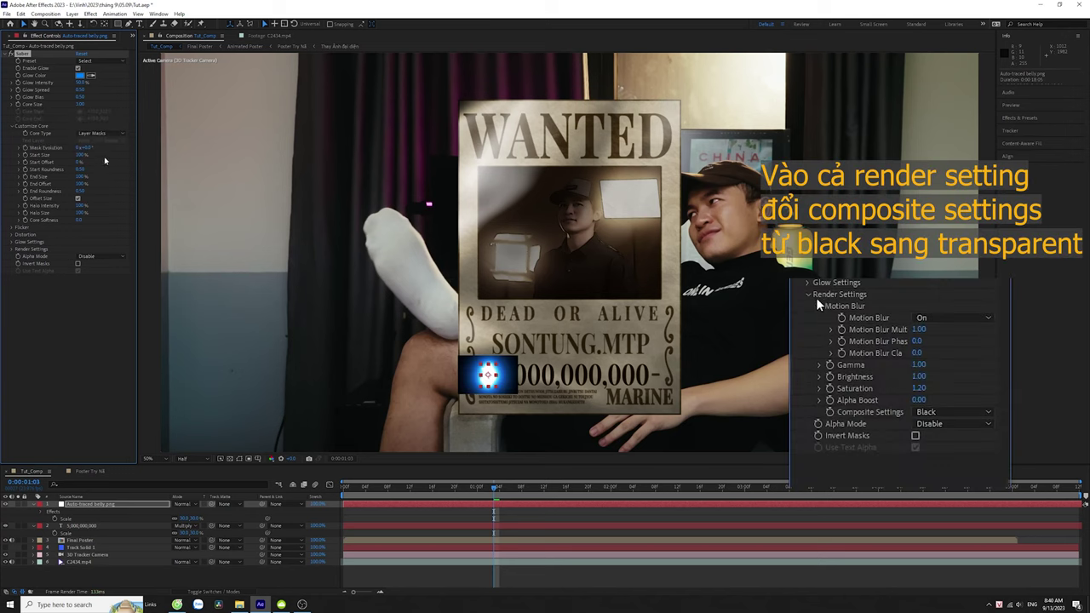
Set the icon's Saber composite settings to Transparent and its preset to Fire.
{"action": "left_click", "coordinate": [944, 412]}
{"action": "left_click", "coordinate": [54, 320]}
{"action": "left_click", "coordinate": [949, 428]}
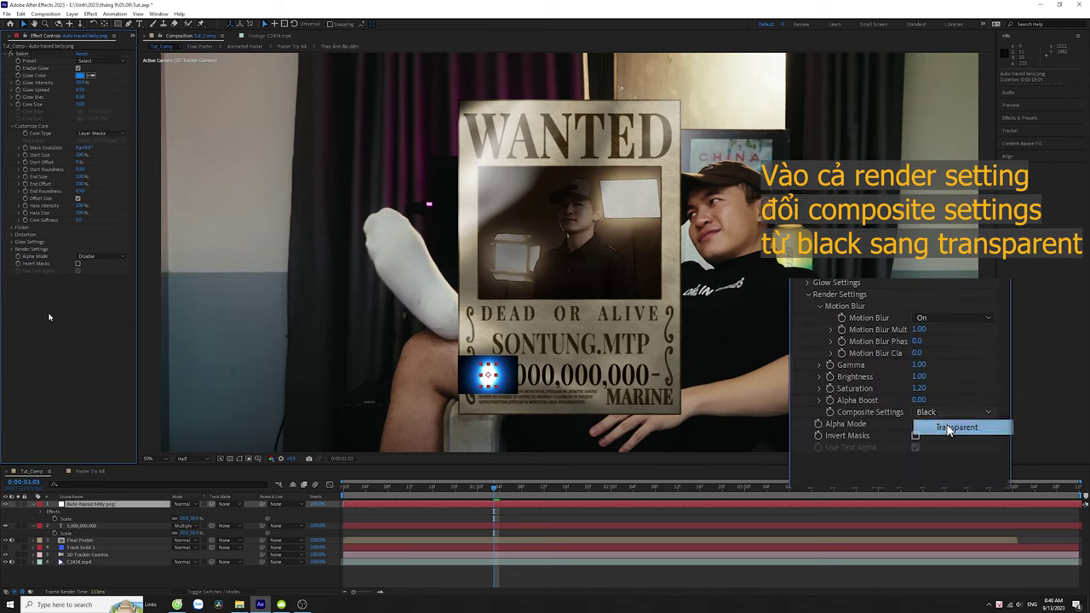
{"action": "left_click", "coordinate": [88, 377]}
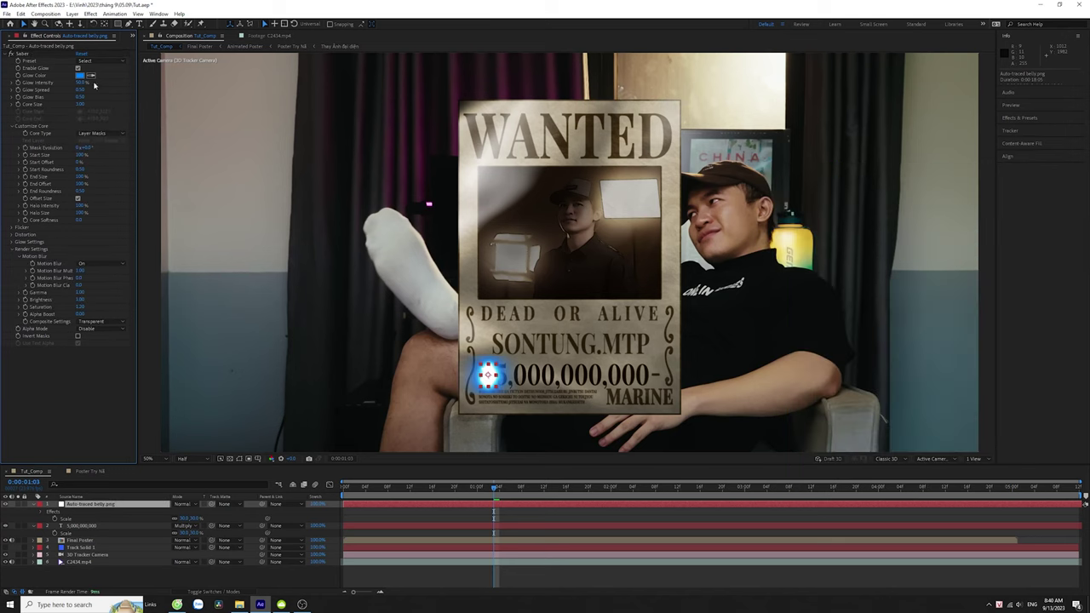
{"action": "left_click", "coordinate": [96, 61]}
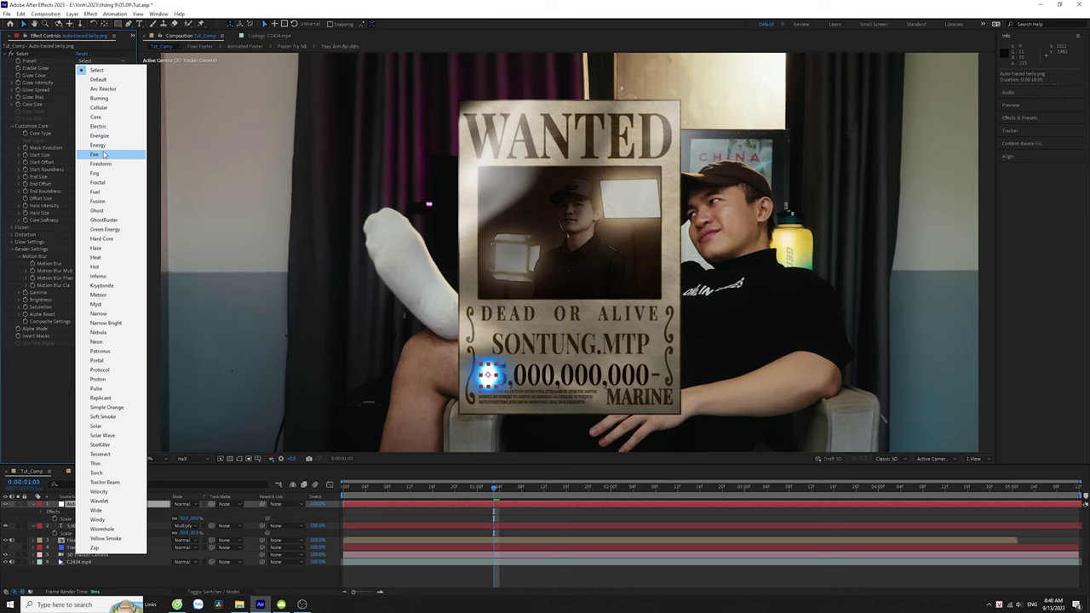
{"action": "left_click", "coordinate": [103, 154]}
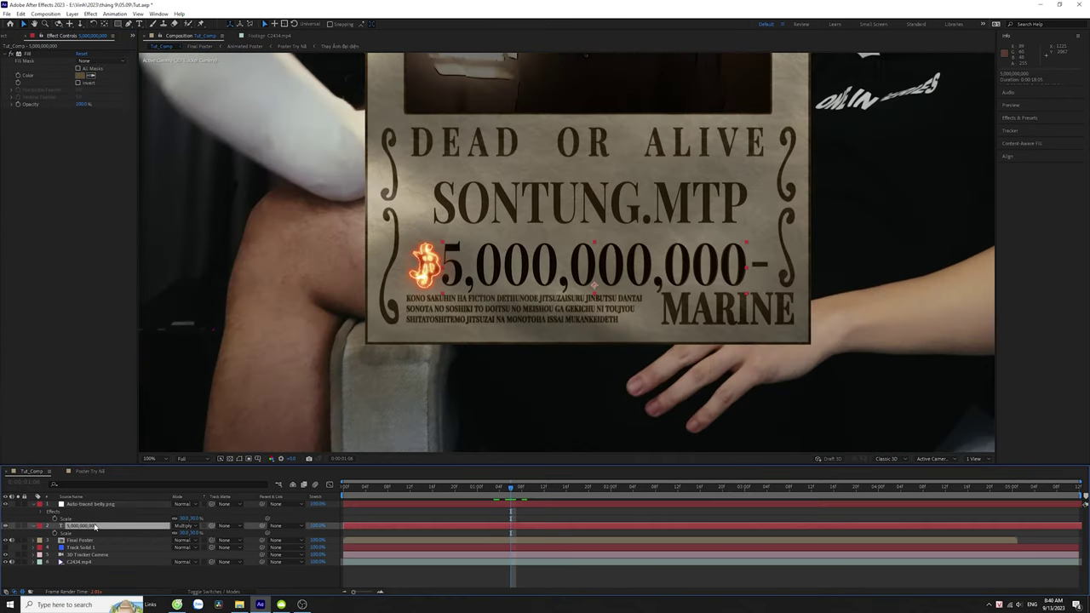
Create a solid with the default settings above the 5,000,000,000 text layer and apply the Saber effect to it.
{"action": "key", "text": "ctrl+y"}
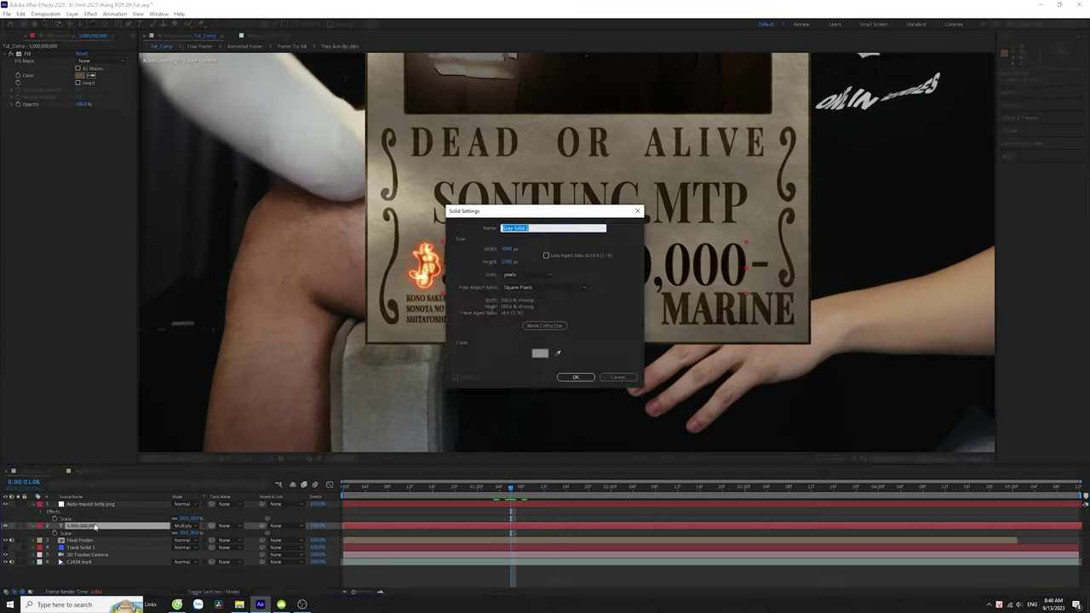
{"action": "key", "text": "Return"}
{"action": "key", "text": "ctrl+space"}
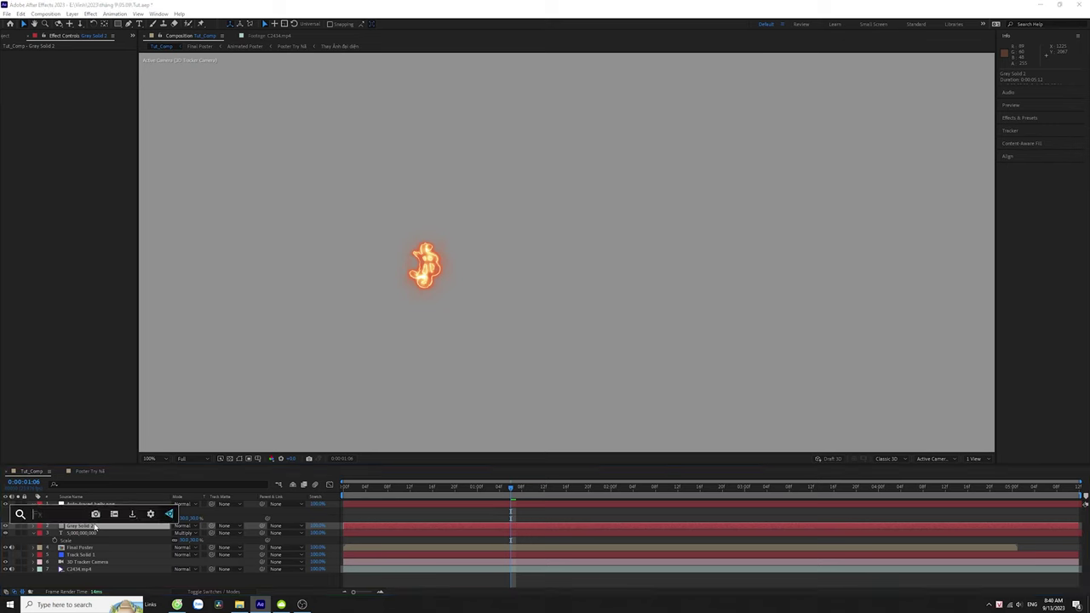
{"action": "type", "text": "saber"}
{"action": "key", "text": "Return"}
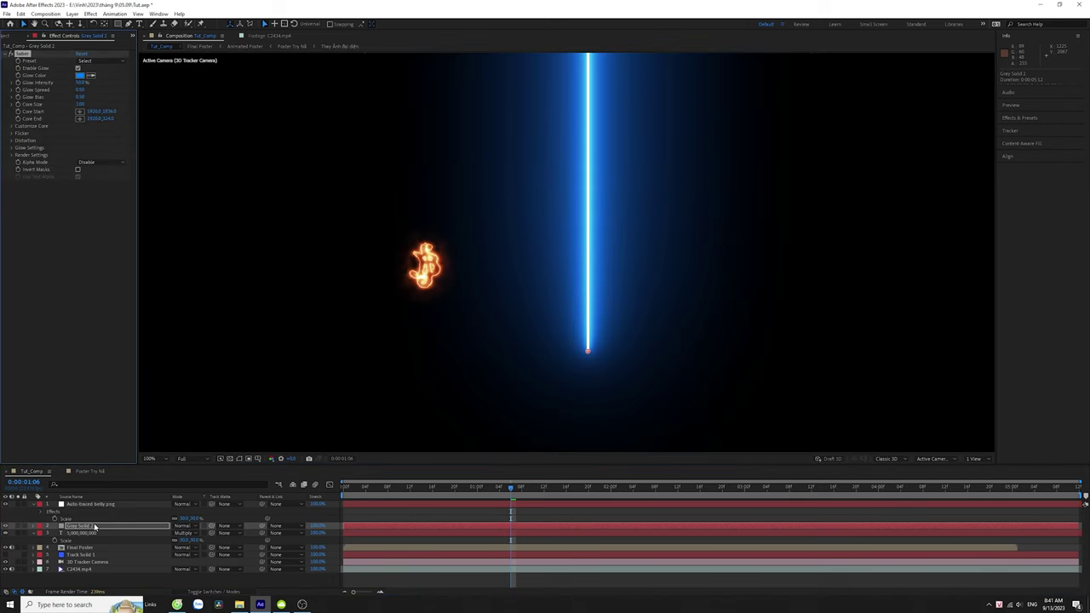
Set the solid's Saber core type to Text Layer, using the 5,000,000,000 layer as the source text.
{"action": "left_click", "coordinate": [12, 127]}
{"action": "left_click", "coordinate": [94, 133]}
{"action": "left_click", "coordinate": [89, 160]}
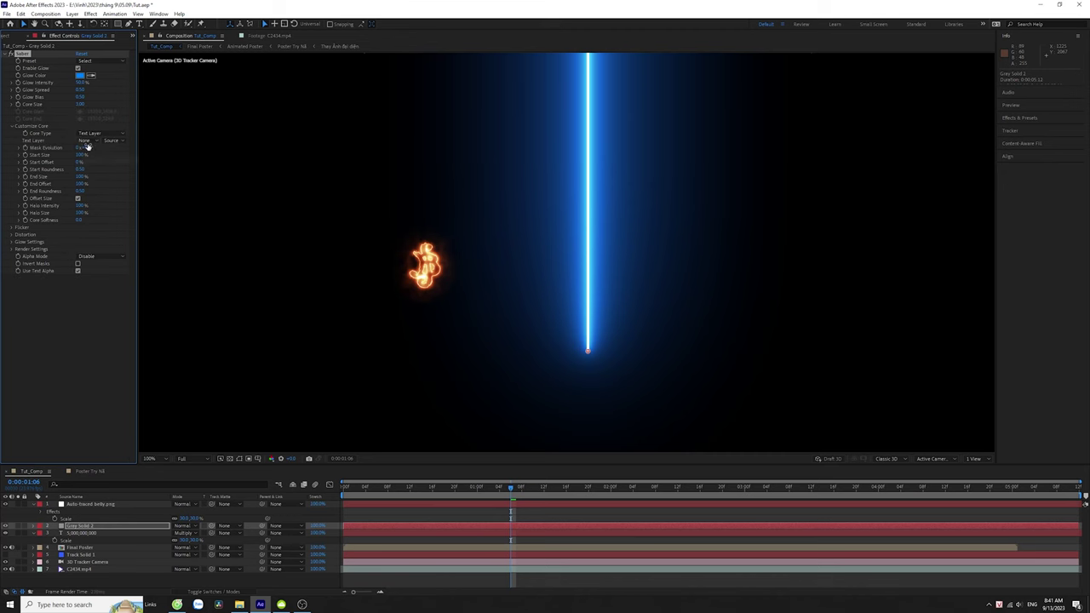
{"action": "left_click", "coordinate": [85, 140]}
{"action": "left_click", "coordinate": [101, 181]}
Give the solid's Saber effect the Fire preset and set its composite settings to Transparent.
{"action": "left_click", "coordinate": [85, 61]}
{"action": "left_click", "coordinate": [94, 154]}
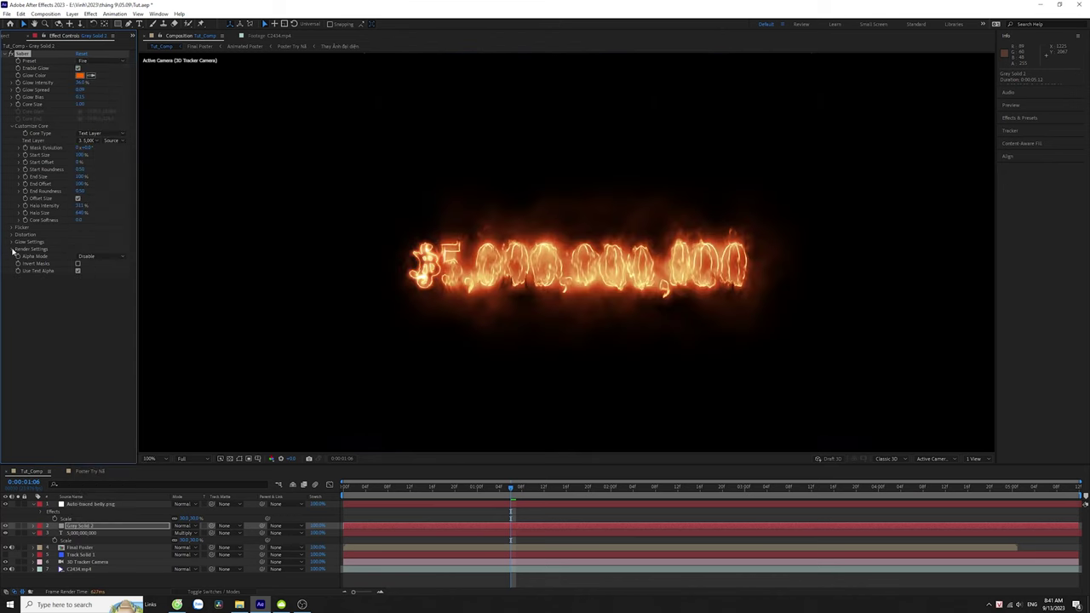
{"action": "left_click", "coordinate": [113, 324]}
{"action": "left_click", "coordinate": [95, 330]}
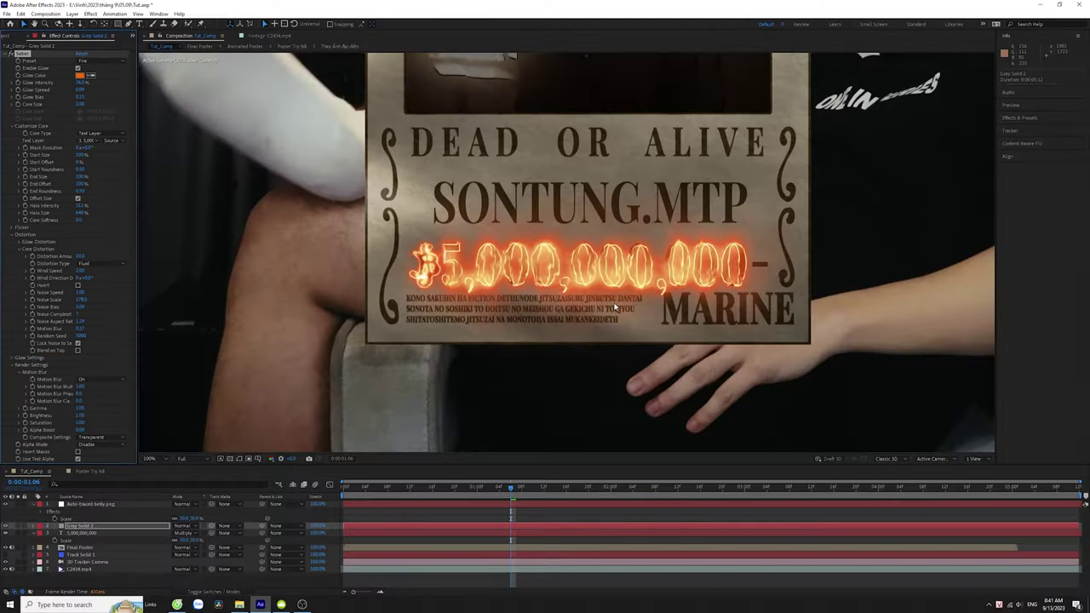
{"action": "scroll", "coordinate": [613, 306], "scroll_direction": "down", "scroll_amount": 2}
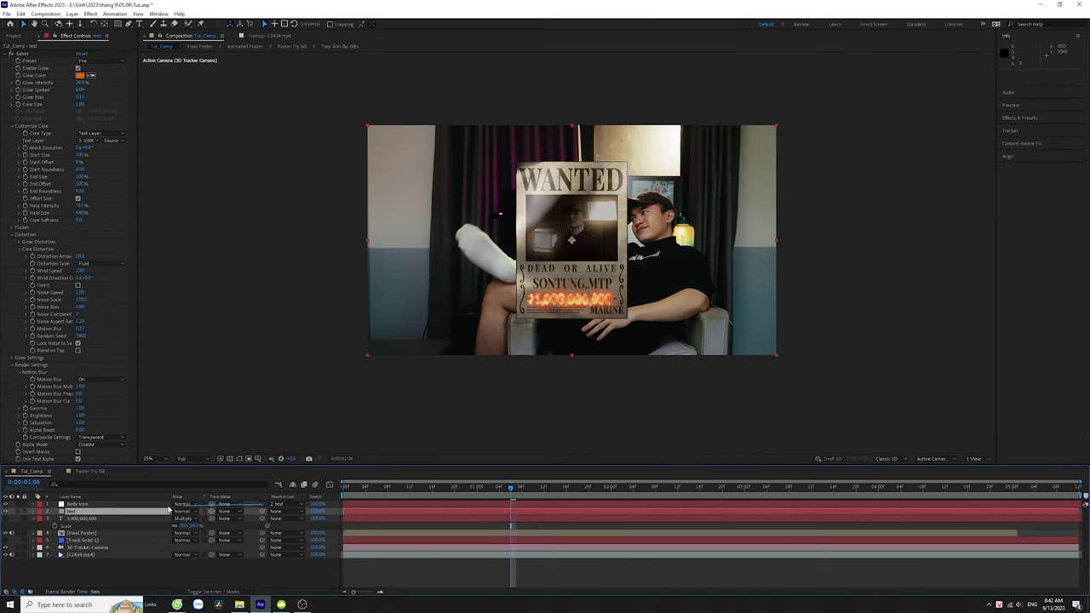
Parent the text solid to the Final Poster layer and make the belly icon, text and Final Poster layers 3D.
{"action": "left_click_drag", "start_coordinate": [264, 514], "coordinate": [90, 537]}
{"action": "key", "text": "F4"}
{"action": "left_click", "coordinate": [122, 505]}
{"action": "left_click", "coordinate": [122, 512], "text": "ctrl"}
{"action": "left_click", "coordinate": [119, 533], "text": "ctrl"}
{"action": "left_click", "coordinate": [219, 533]}
{"action": "left_click", "coordinate": [348, 531]}
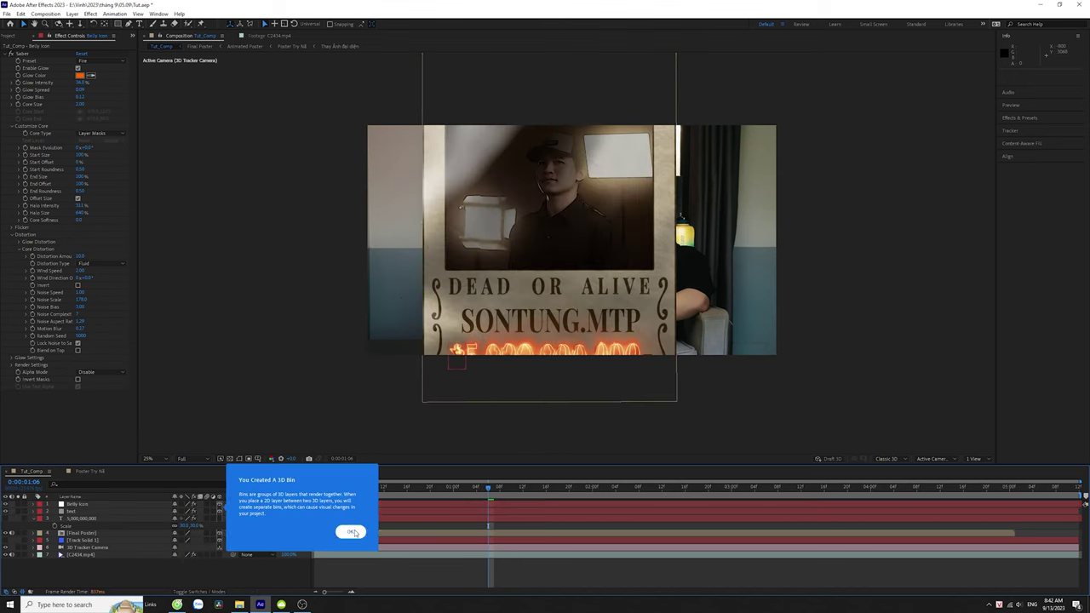
{"action": "left_click", "coordinate": [348, 533]}
Copy the Position value of Track Solid 1 onto the Final Poster layer.
{"action": "left_click", "coordinate": [92, 541]}
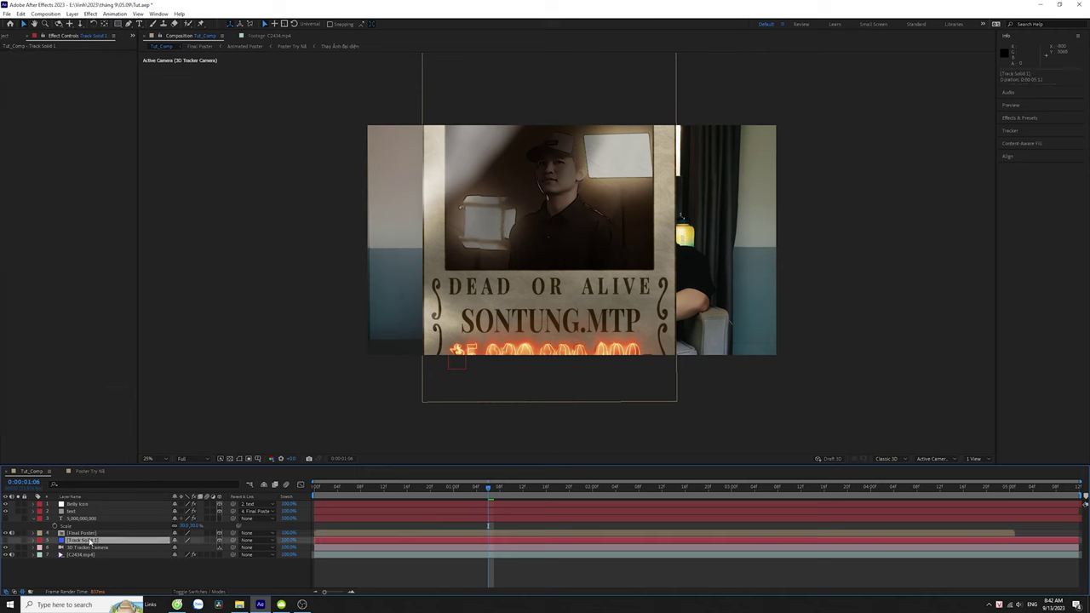
{"action": "key", "text": "p"}
{"action": "left_click", "coordinate": [84, 534]}
{"action": "key", "text": "p"}
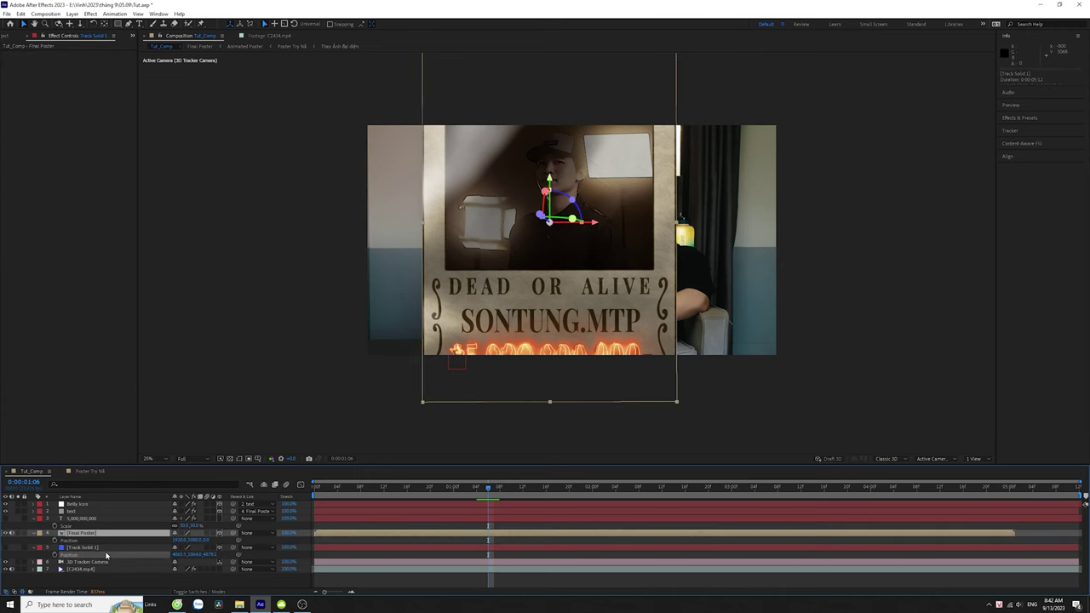
{"action": "left_click", "coordinate": [106, 551]}
{"action": "left_click", "coordinate": [119, 534]}
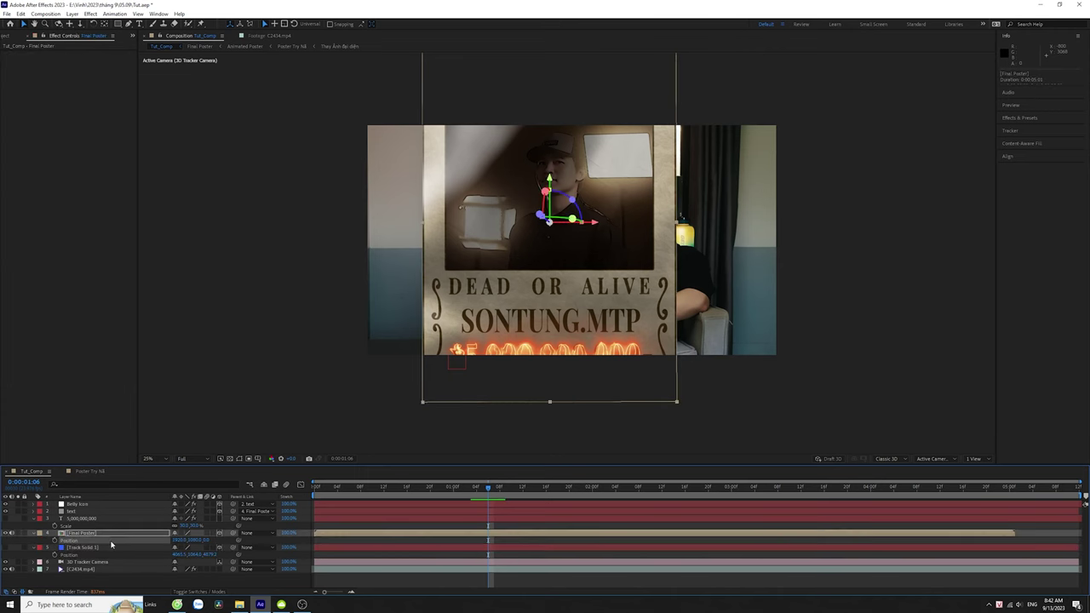
{"action": "left_click", "coordinate": [160, 586]}
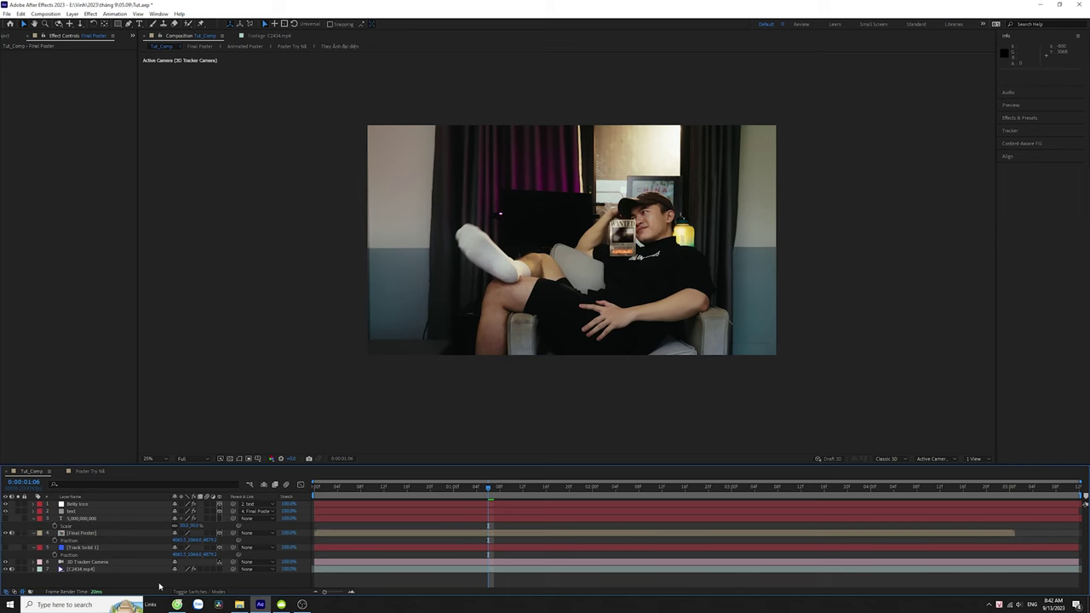
Scale up the Final Poster layer and shift the poster and its bounty layers to start at 0:00:00:11.
{"action": "left_click", "coordinate": [126, 534]}
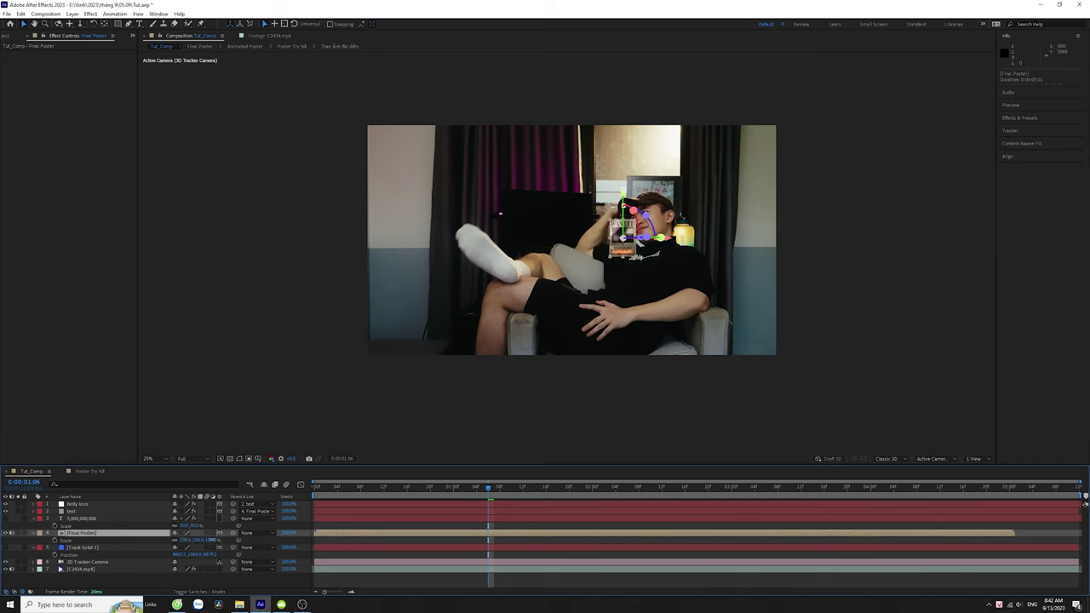
{"action": "left_click_drag", "start_coordinate": [235, 540], "coordinate": [356, 543]}
{"action": "left_click_drag", "start_coordinate": [725, 491], "coordinate": [843, 492]}
{"action": "left_click_drag", "start_coordinate": [729, 533], "coordinate": [791, 529]}
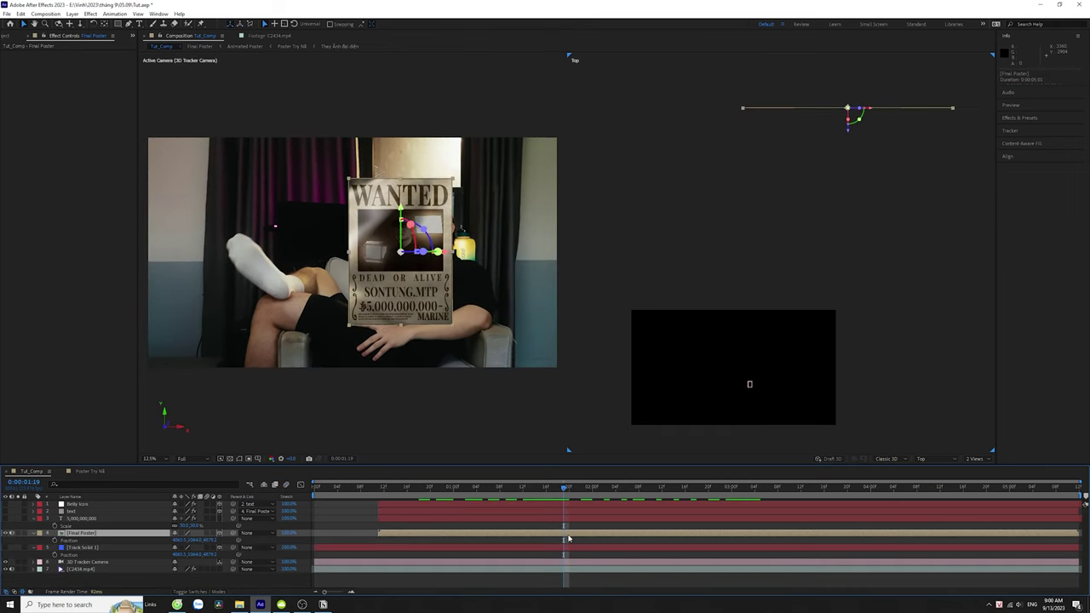
Add Position and Orientation keyframes to the Final Poster layer at 0:00:01:19.
{"action": "key", "text": "shift+r"}
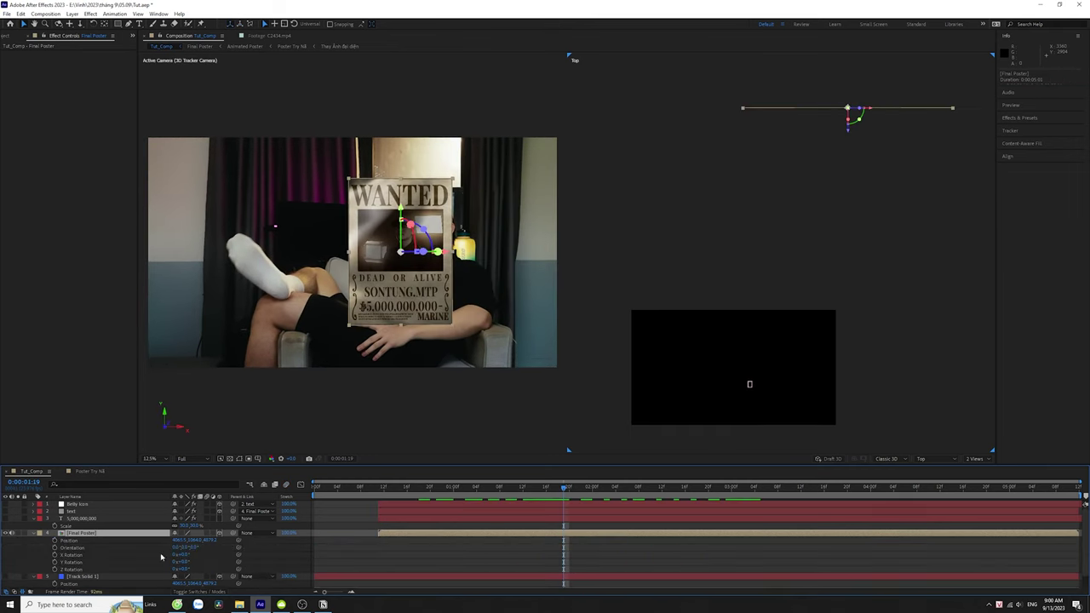
{"action": "left_click", "coordinate": [54, 539]}
{"action": "left_click", "coordinate": [54, 548]}
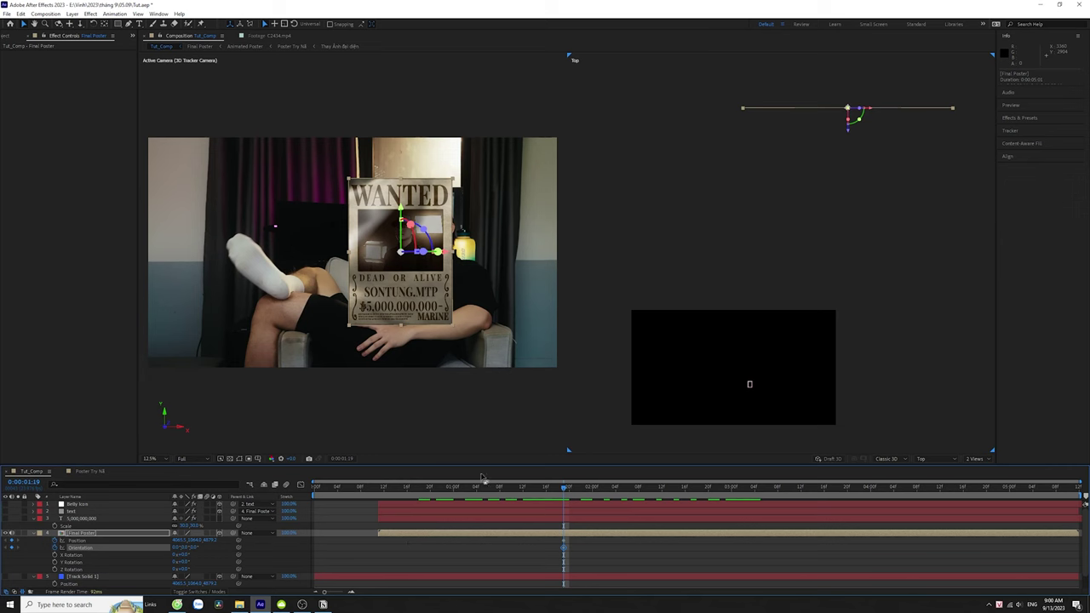
At 0:00:00:11, keyframe the Final Poster's position much closer to the camera by moving it in the Top view.
{"action": "left_click_drag", "start_coordinate": [562, 493], "coordinate": [375, 502]}
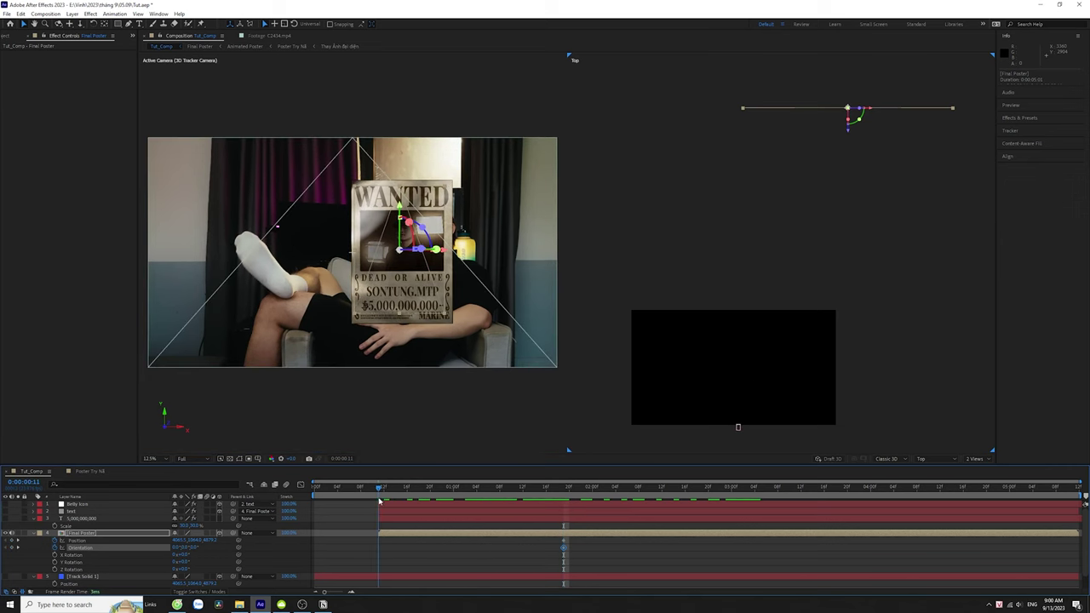
{"action": "left_click_drag", "start_coordinate": [861, 139], "coordinate": [739, 247]}
{"action": "left_click_drag", "start_coordinate": [866, 220], "coordinate": [964, 288]}
{"action": "scroll", "coordinate": [915, 272], "scroll_direction": "down", "scroll_amount": 1}
{"action": "left_click_drag", "start_coordinate": [901, 263], "coordinate": [931, 264]}
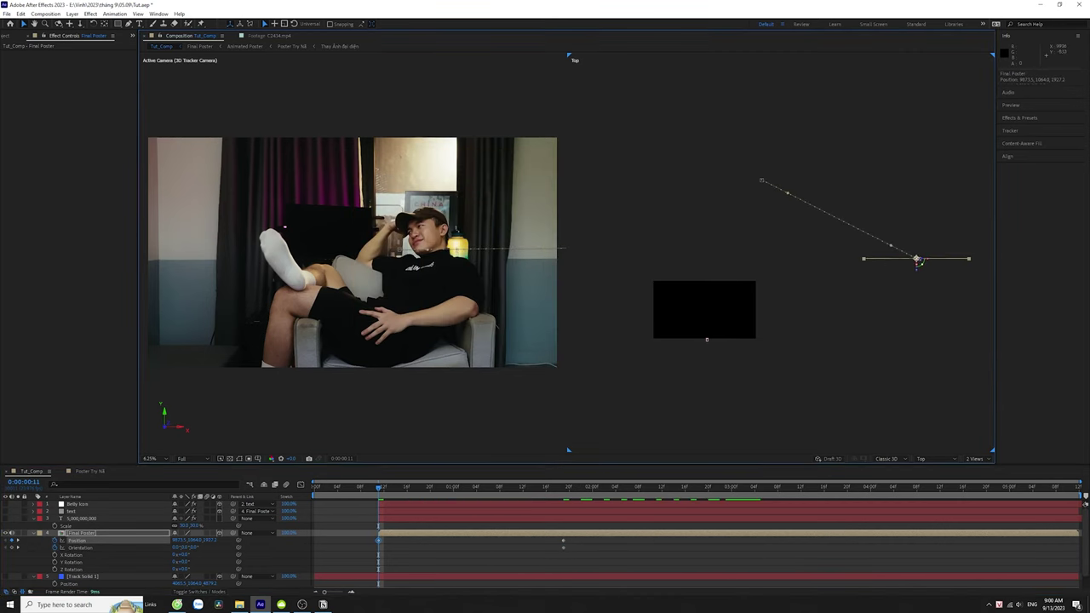
{"action": "left_click_drag", "start_coordinate": [890, 276], "coordinate": [784, 261]}
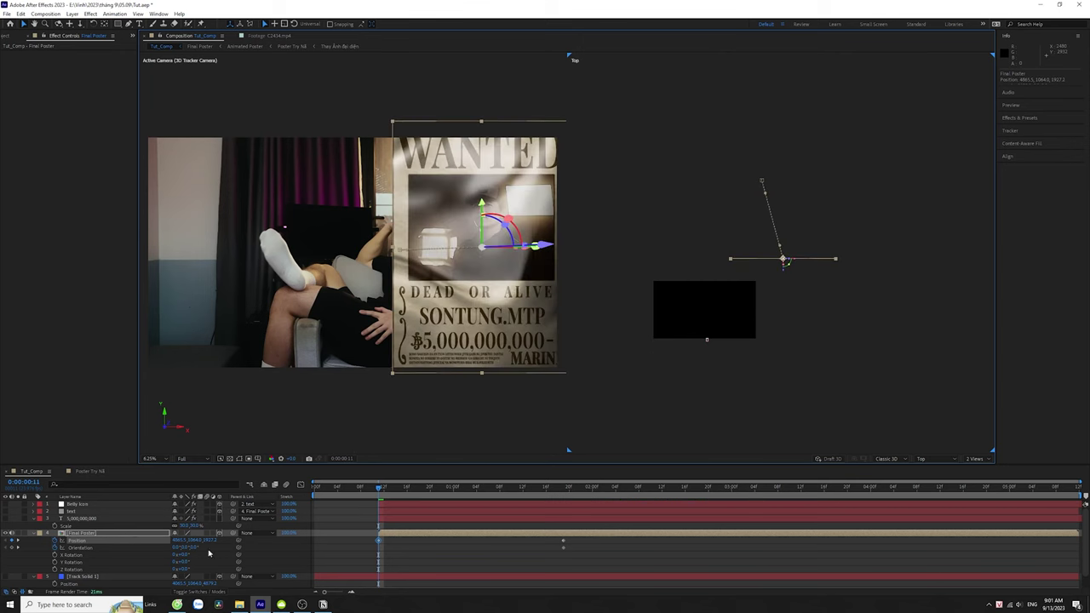
At 0:00:00:11, tilt the Final Poster layer through its Orientation and move it sideways out of the camera's frame in the Top view.
{"action": "mouse_move", "coordinate": [189, 547]}
{"action": "left_mouse_down"}
{"action": "mouse_move", "coordinate": [209, 548]}
{"action": "mouse_move", "coordinate": [170, 547]}
{"action": "mouse_move", "coordinate": [184, 547]}
{"action": "left_mouse_up"}
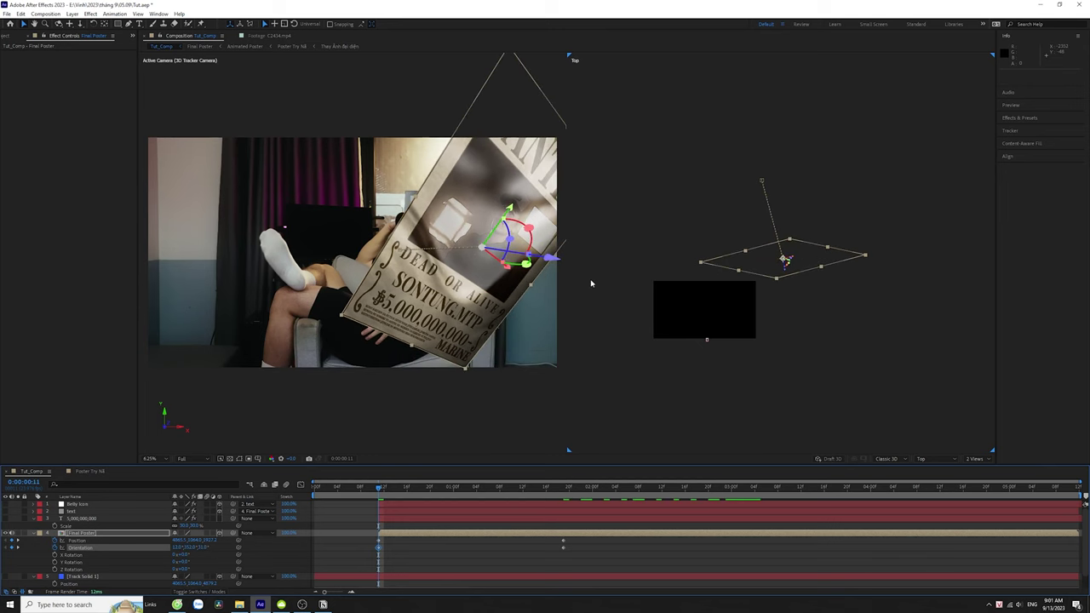
{"action": "left_click", "coordinate": [240, 24]}
{"action": "left_click_drag", "start_coordinate": [796, 261], "coordinate": [926, 261]}
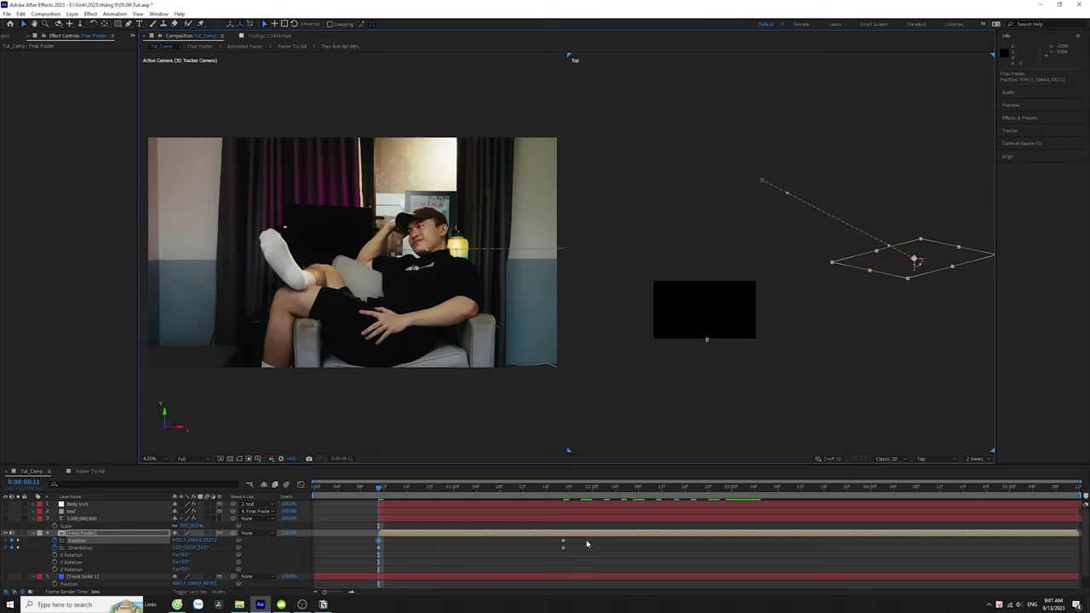
Apply Easy Ease to all Position and Orientation keyframes of the Final Poster layer.
{"action": "left_click_drag", "start_coordinate": [586, 538], "coordinate": [362, 554]}
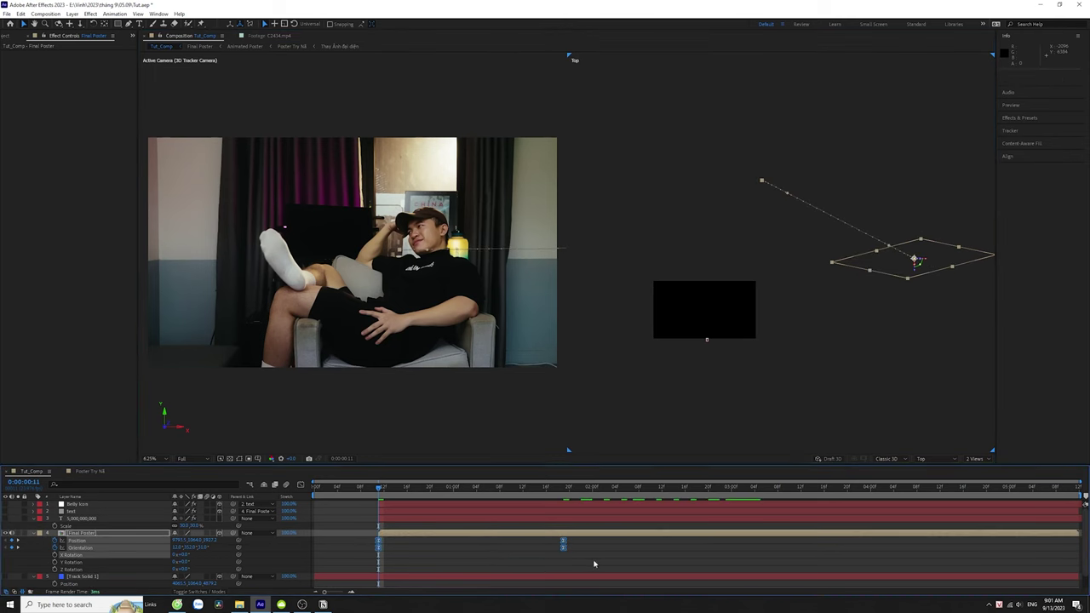
{"action": "left_click", "coordinate": [499, 559]}
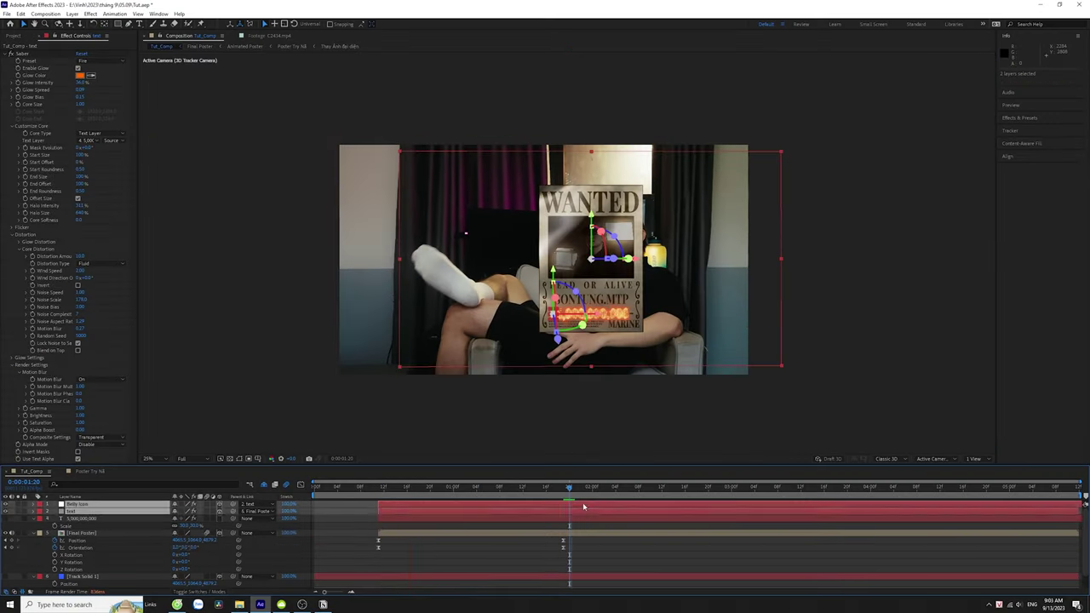
Fade in both burning text layers with eased Opacity keyframes, from 0% at 0:00:01:20 to 100% shortly after.
{"action": "key", "text": "t"}
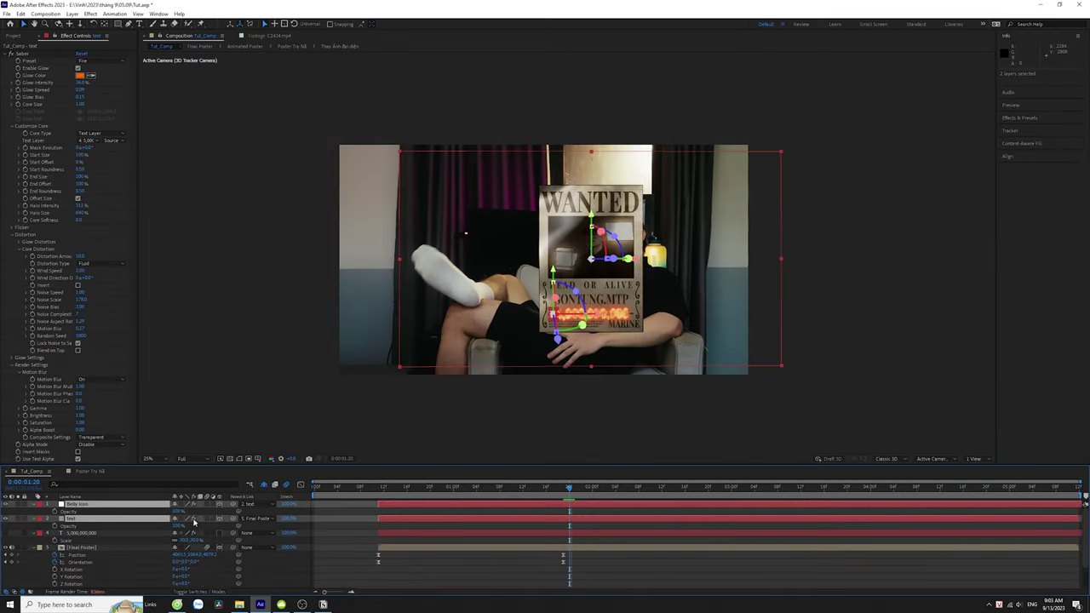
{"action": "left_click", "coordinate": [52, 511]}
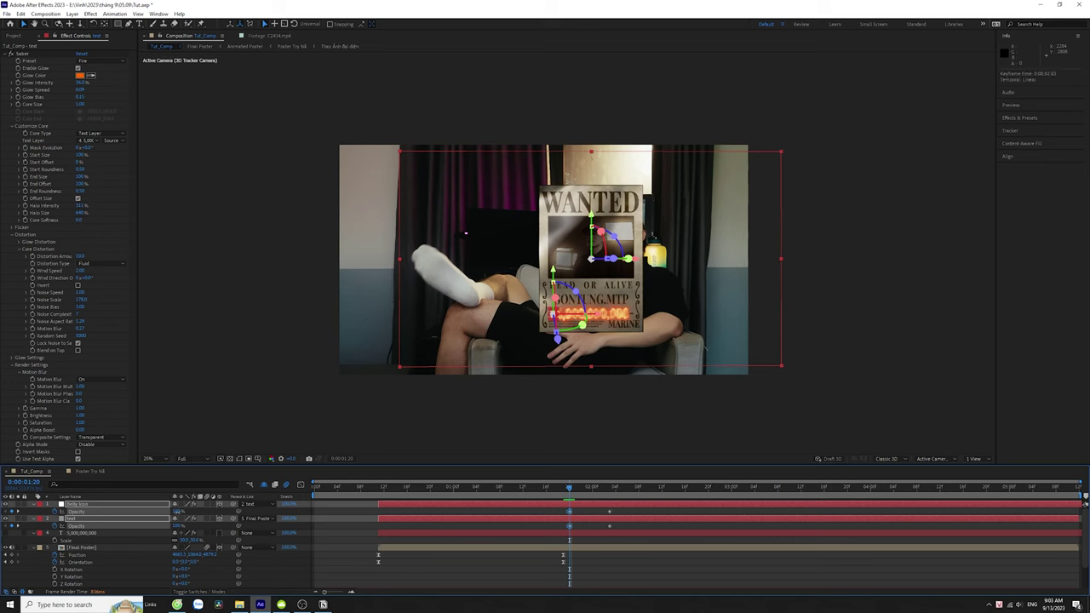
{"action": "left_click", "coordinate": [608, 534]}
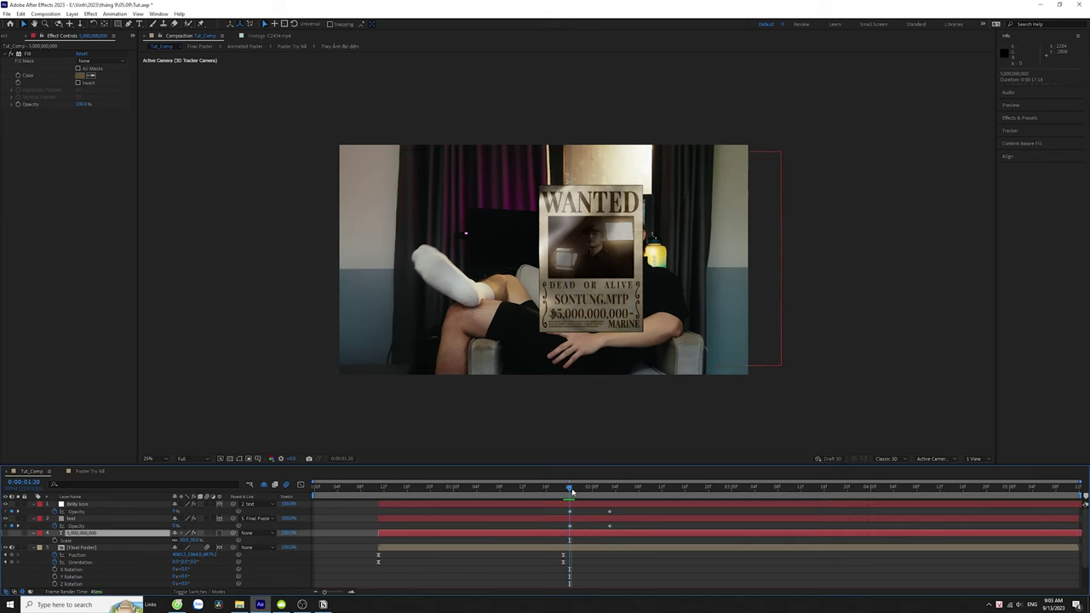
{"action": "left_click_drag", "start_coordinate": [587, 492], "coordinate": [555, 531]}
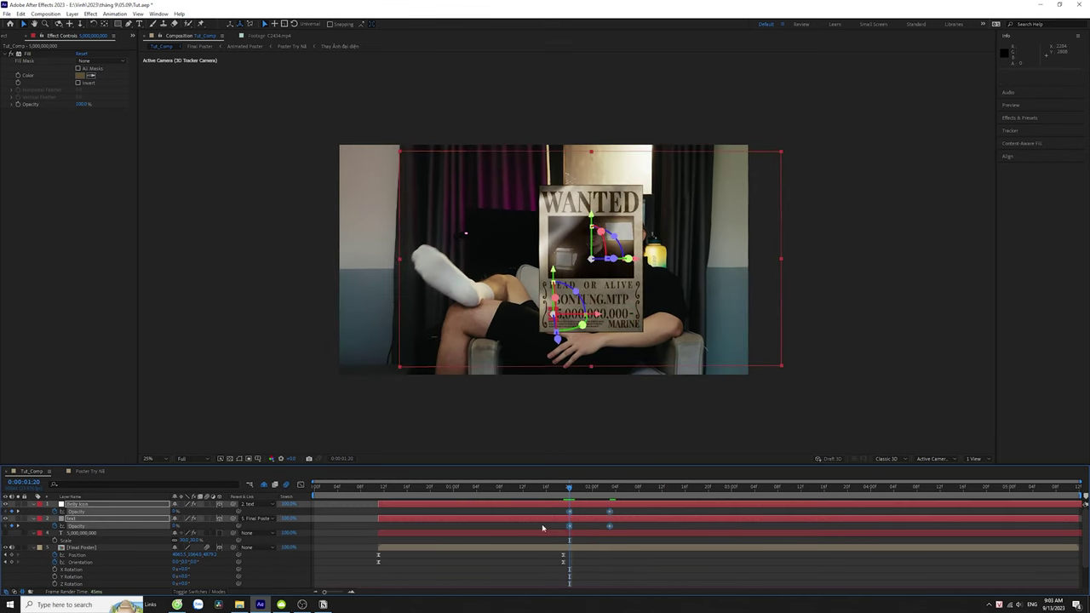
{"action": "left_click", "coordinate": [638, 547]}
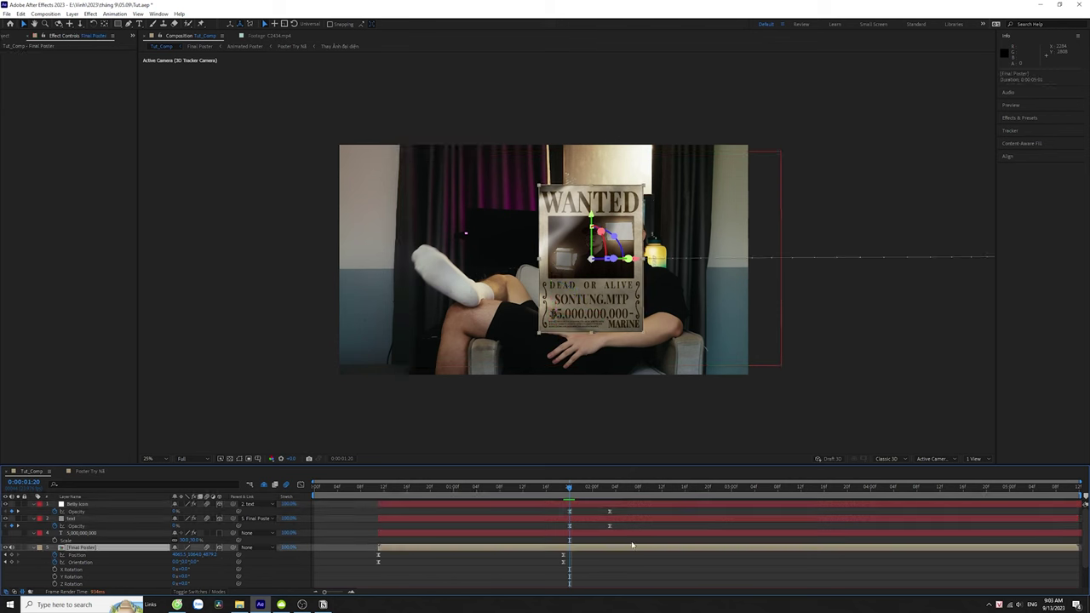
Keyframe the text layer's Position at the end of its fade-in and again at 0:00:02:18.
{"action": "left_click_drag", "start_coordinate": [572, 492], "coordinate": [697, 492]}
{"action": "left_click", "coordinate": [581, 518]}
{"action": "key", "text": "alt+shift+p"}
{"action": "key", "text": "alt+shift+p"}
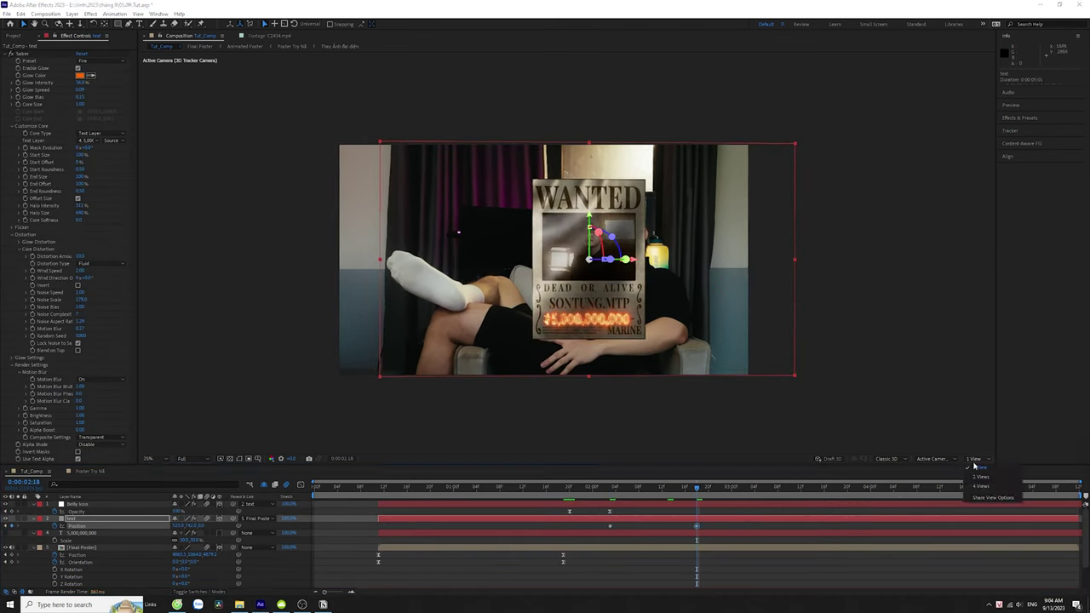
Switch to a two-view layout and move the text layer away from the poster in 3D space at 0:00:02:18.
{"action": "left_click", "coordinate": [974, 459]}
{"action": "left_click", "coordinate": [974, 477]}
{"action": "left_click", "coordinate": [699, 389]}
{"action": "scroll", "coordinate": [699, 388], "scroll_direction": "down", "scroll_amount": 2}
{"action": "left_click_drag", "start_coordinate": [779, 286], "coordinate": [702, 279]}
Apply Easy Ease to the text layer's Position keyframes, return to a single view and preview the animation.
{"action": "left_click_drag", "start_coordinate": [706, 533], "coordinate": [603, 522]}
{"action": "key", "text": "F9"}
{"action": "left_click", "coordinate": [973, 459]}
{"action": "left_click", "coordinate": [973, 469]}
{"action": "left_click", "coordinate": [385, 488]}
{"action": "key", "text": "space"}
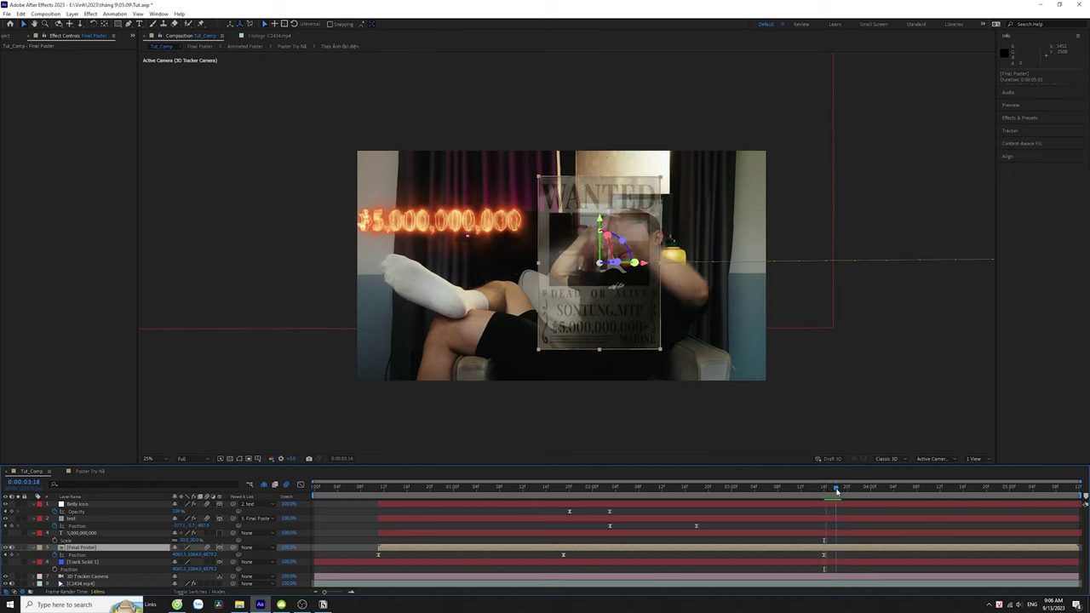
At 0:00:03:18, move the Final Poster layer straight down out of the frame.
{"action": "left_click_drag", "start_coordinate": [602, 219], "coordinate": [603, 432]}
Trim the upper C2434.mp4 layer to the short arm-swipe section and freeze its Roto Brush matte.
{"action": "left_click_drag", "start_coordinate": [852, 490], "coordinate": [824, 502]}
{"action": "left_click_drag", "start_coordinate": [824, 502], "coordinate": [819, 501]}
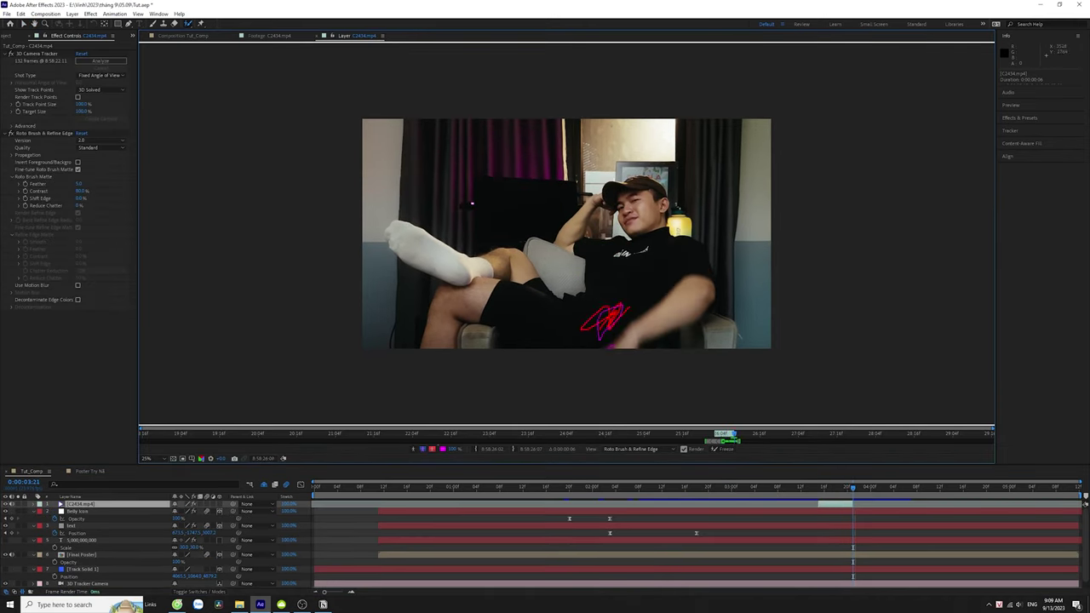
{"action": "left_click", "coordinate": [728, 448]}
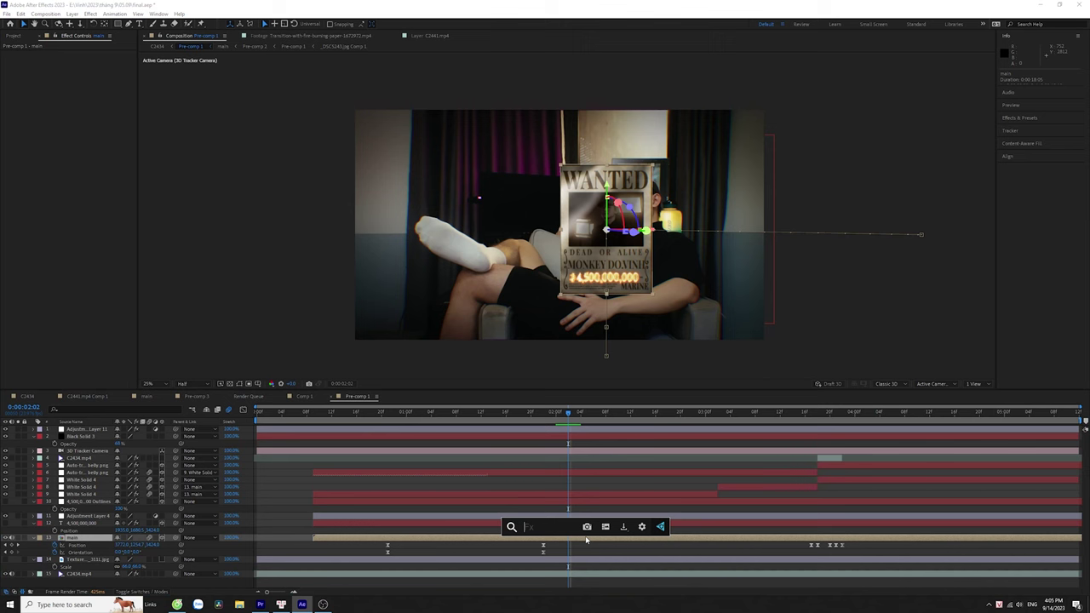
Apply CC Page Turn to the main poster layer with an animated Fold Position and preview the page curl from 0:00:01:06.
{"action": "type", "text": "cc page"}
{"action": "key", "text": "Return"}
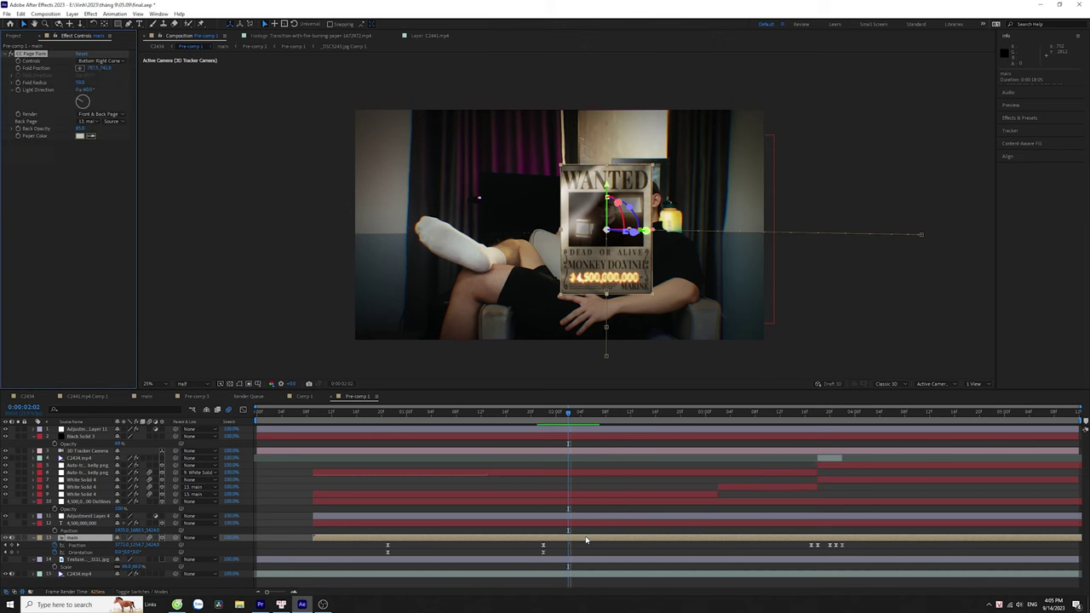
{"action": "left_click", "coordinate": [599, 415]}
{"action": "left_click_drag", "start_coordinate": [599, 415], "coordinate": [543, 415]}
{"action": "left_click", "coordinate": [443, 415]}
{"action": "key", "text": "space"}
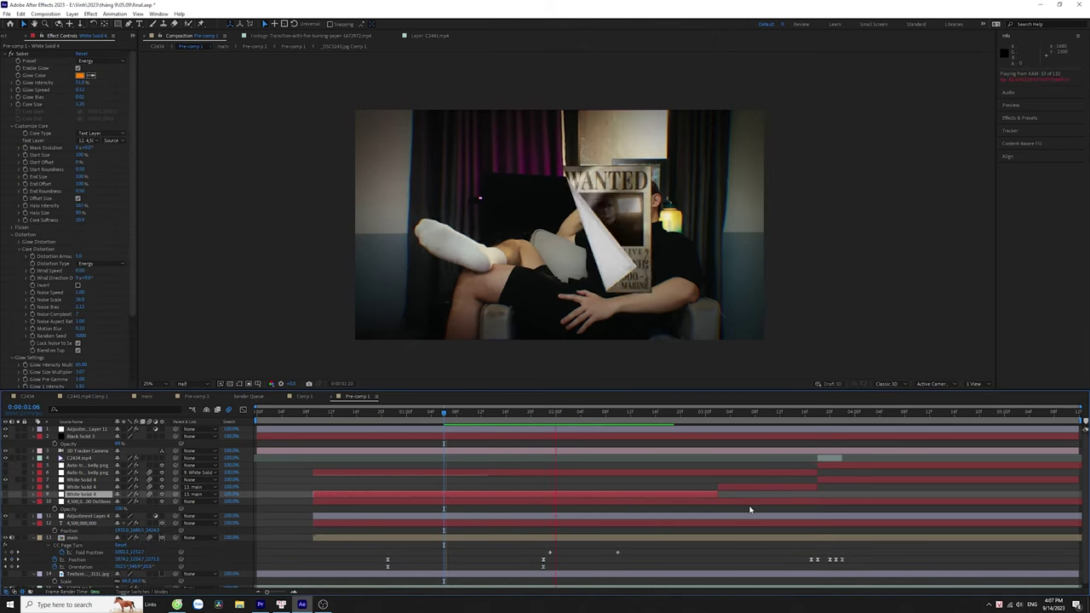
Move the first Fold Position keyframe earlier to about 0:00:01:12 and preview the slower page turn.
{"action": "left_click_drag", "start_coordinate": [550, 552], "coordinate": [481, 552]}
{"action": "left_click", "coordinate": [624, 414]}
{"action": "key", "text": "space"}
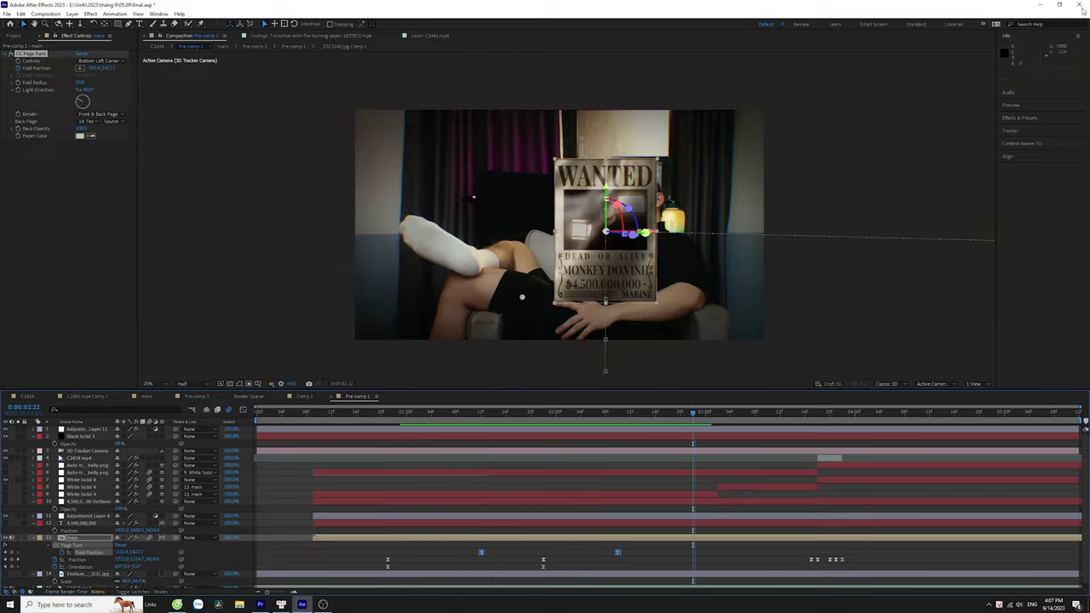